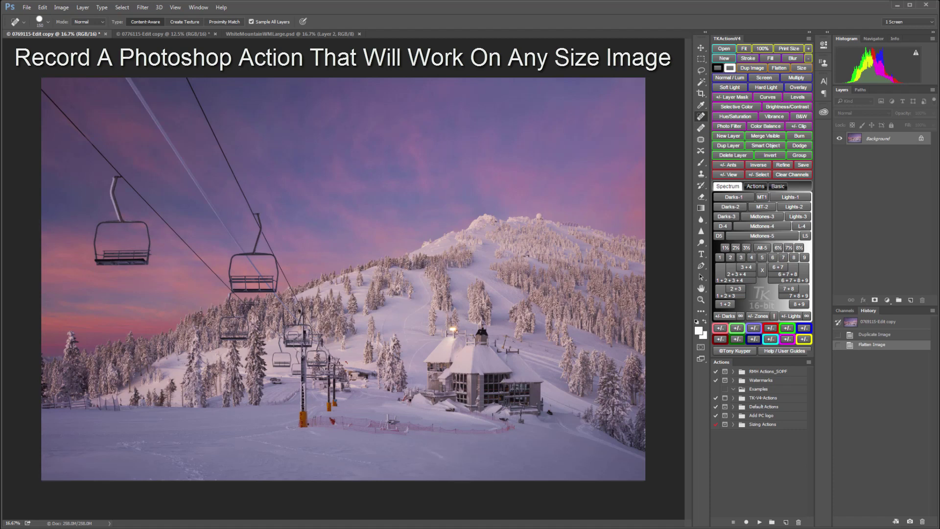
Review the mountain, Text LS Gray and Text Vert Gray watermark documents, then return to the ski-lift photo
{"action": "key", "text": "t"}
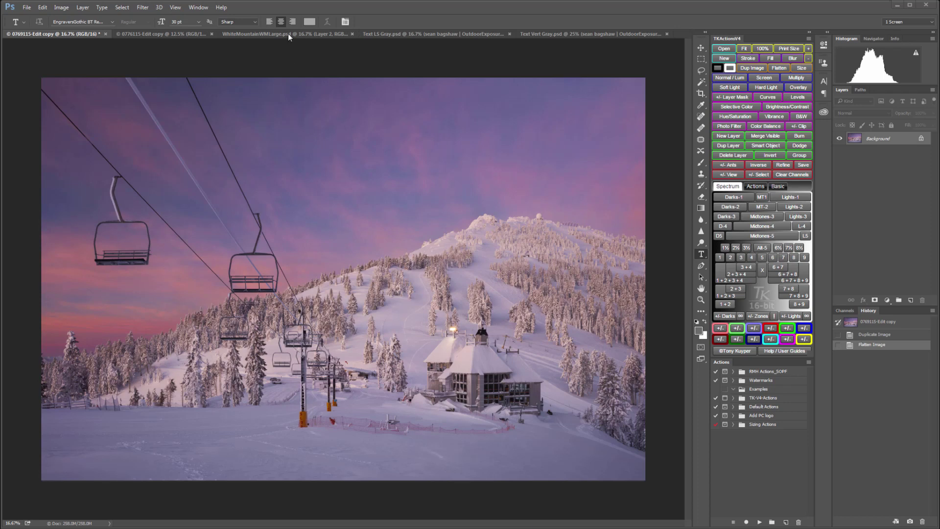
{"action": "left_click", "coordinate": [287, 33]}
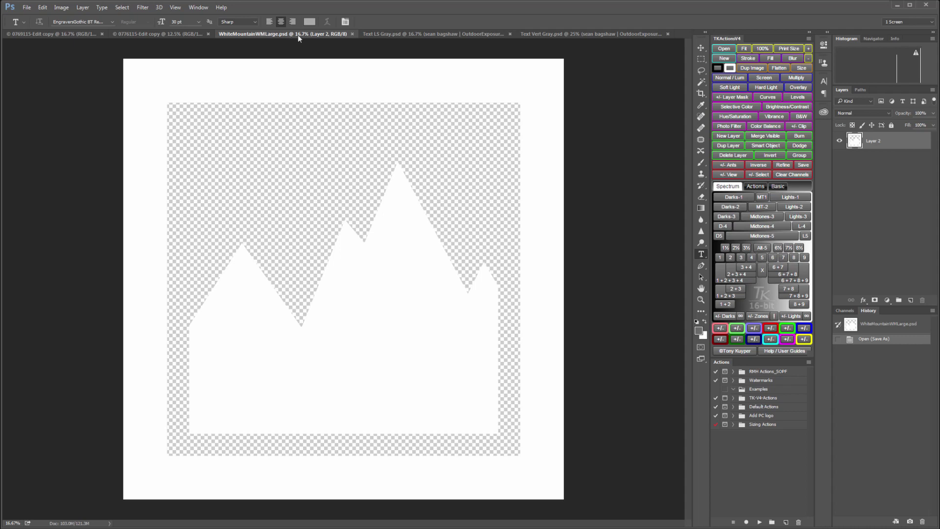
{"action": "left_click", "coordinate": [391, 36]}
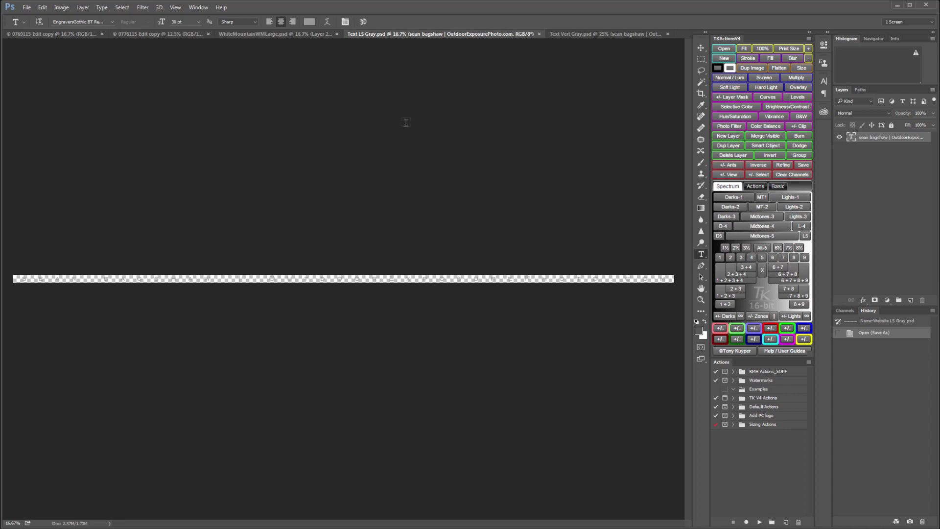
{"action": "left_click", "coordinate": [584, 32]}
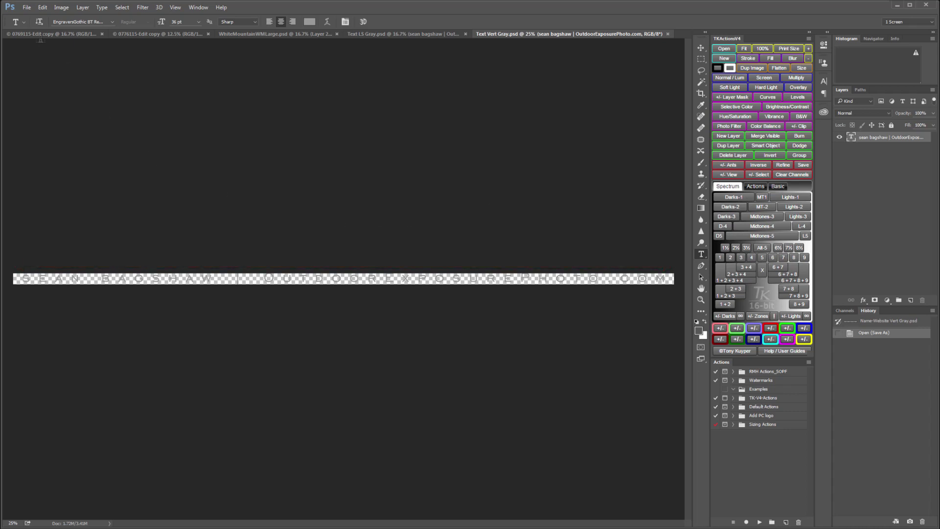
{"action": "left_click", "coordinate": [40, 36]}
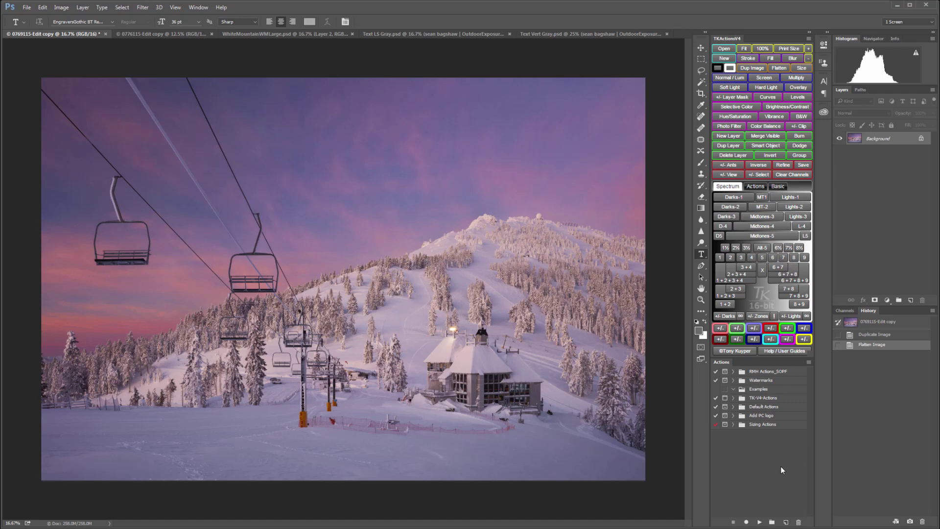
Show the Actions panel and begin recording a new 'Logo Watermark' action in the Examples set
{"action": "left_click", "coordinate": [197, 8]}
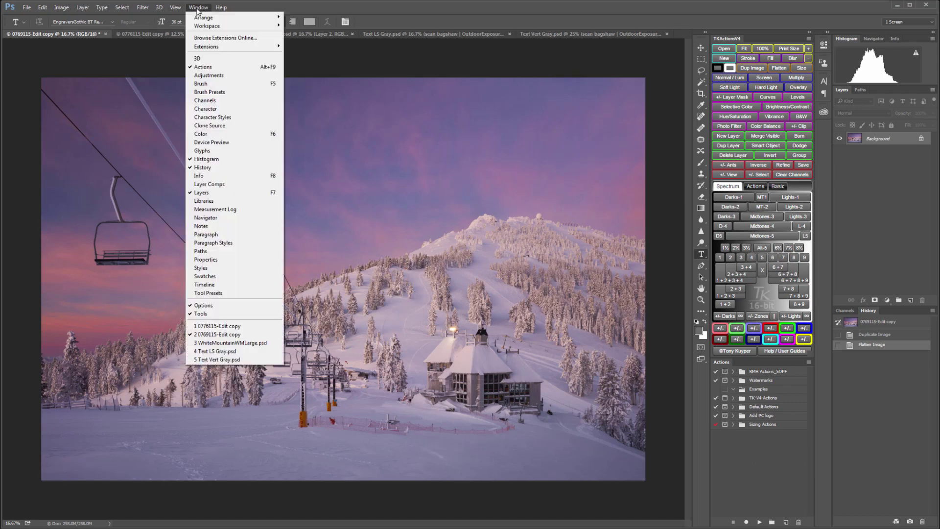
{"action": "left_click", "coordinate": [207, 68]}
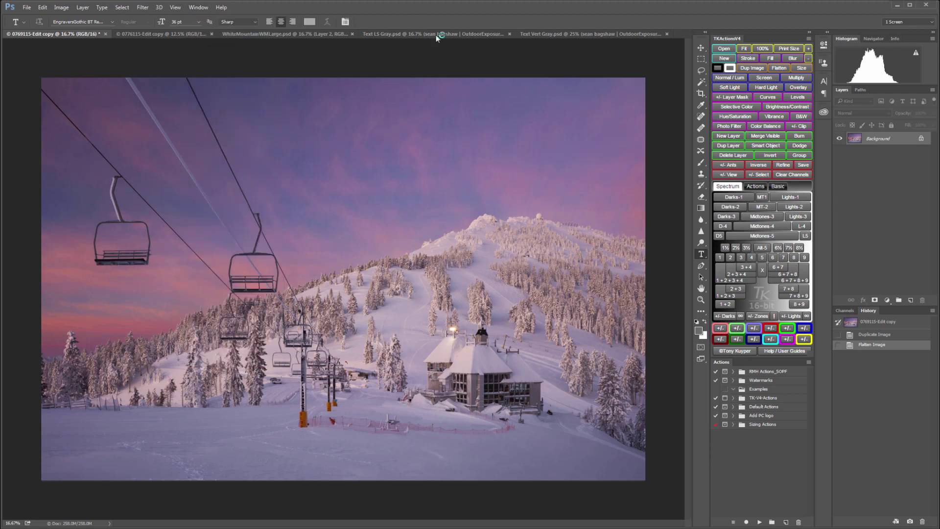
{"action": "left_click", "coordinate": [786, 522]}
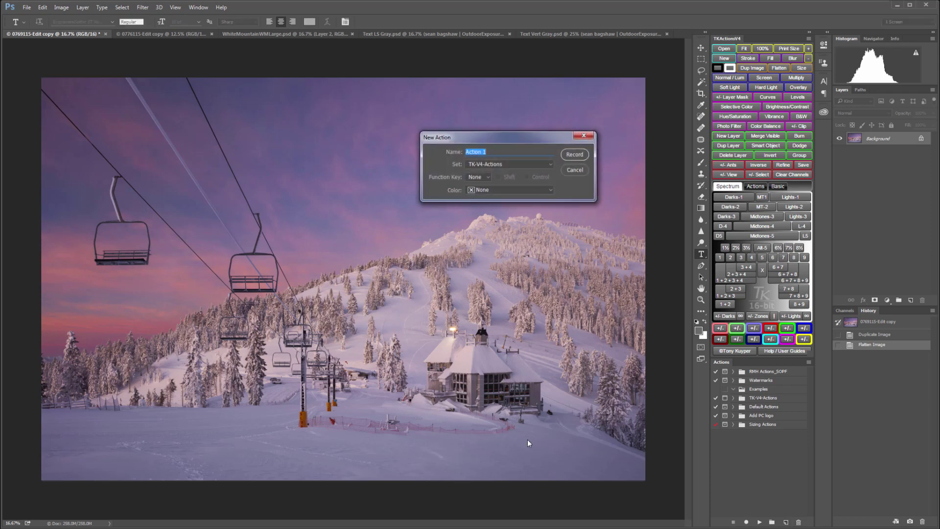
{"action": "type", "text": "Logo Watermark"}
{"action": "left_click", "coordinate": [551, 165]}
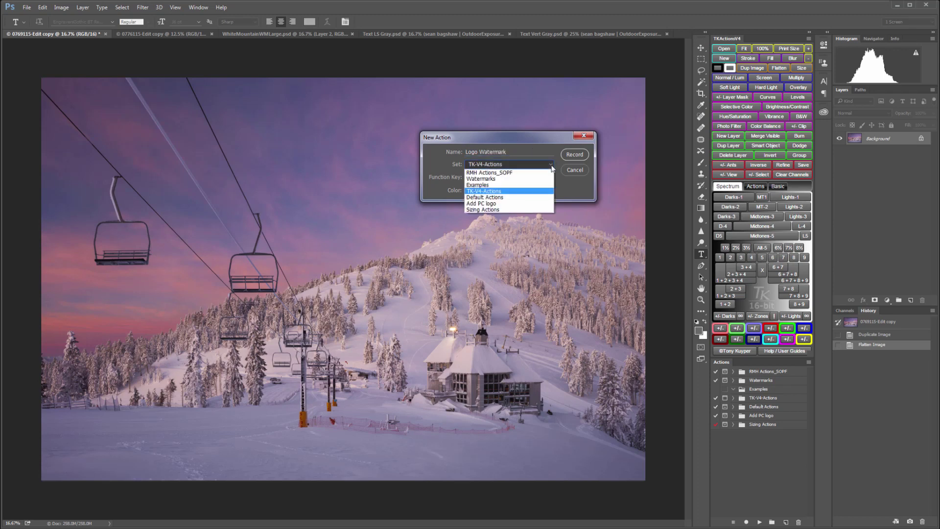
{"action": "left_click", "coordinate": [482, 186]}
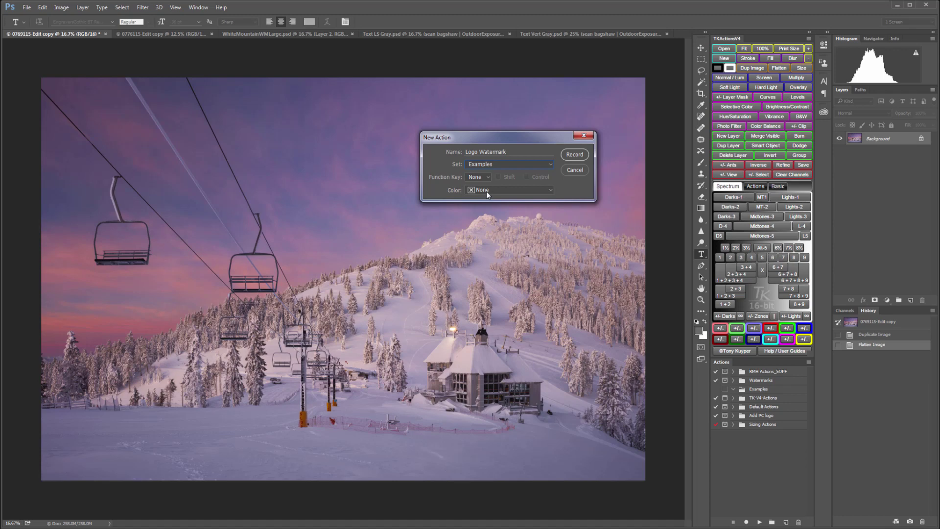
{"action": "left_click", "coordinate": [574, 154]}
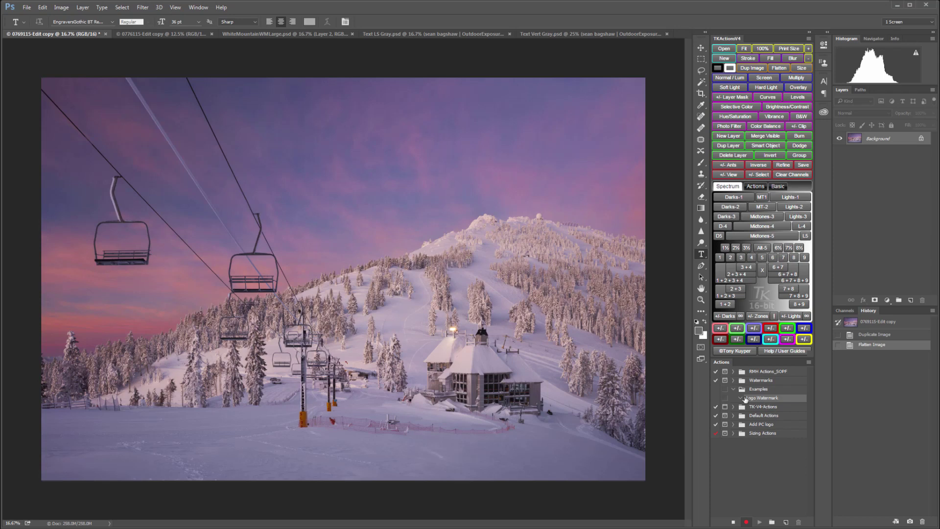
Use Place Embedded to put WhiteMountainWMLarge onto the ski-lift photo as its own layer
{"action": "left_click", "coordinate": [27, 8]}
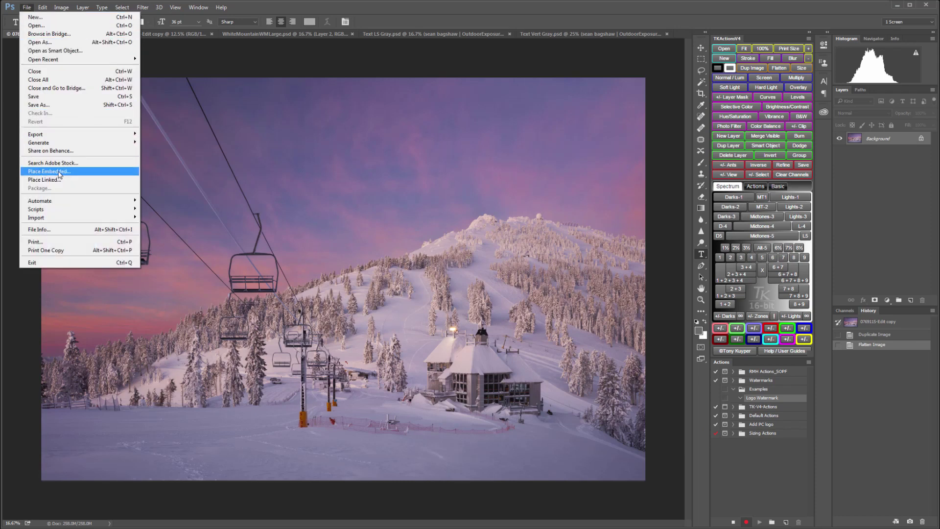
{"action": "left_click", "coordinate": [59, 172]}
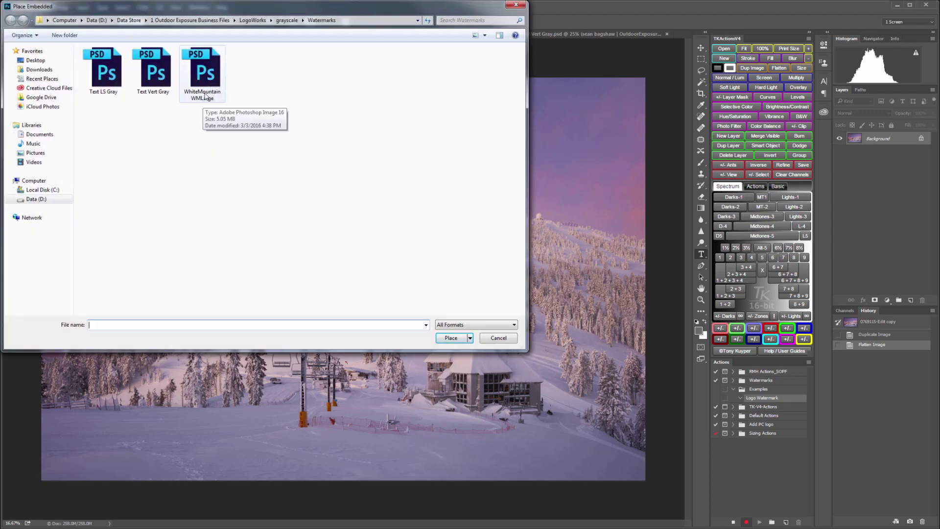
{"action": "left_click", "coordinate": [209, 74]}
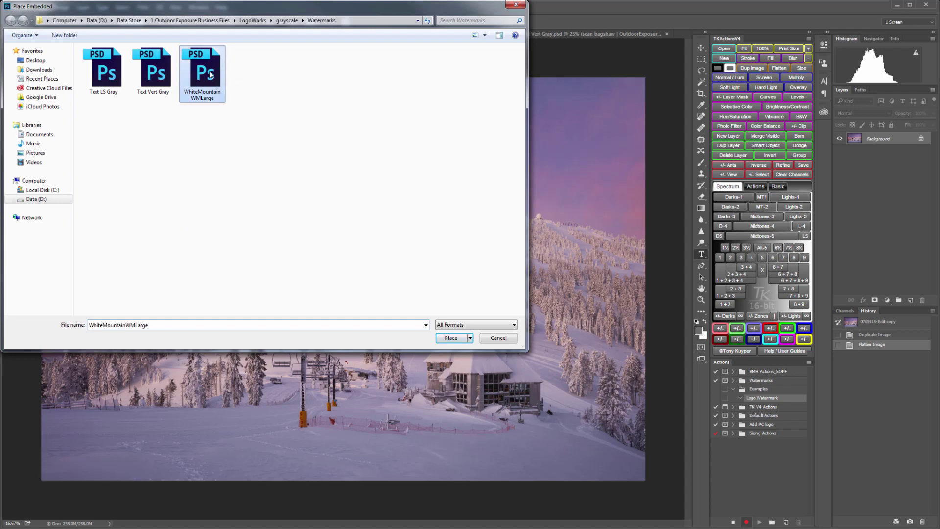
{"action": "left_click", "coordinate": [450, 338]}
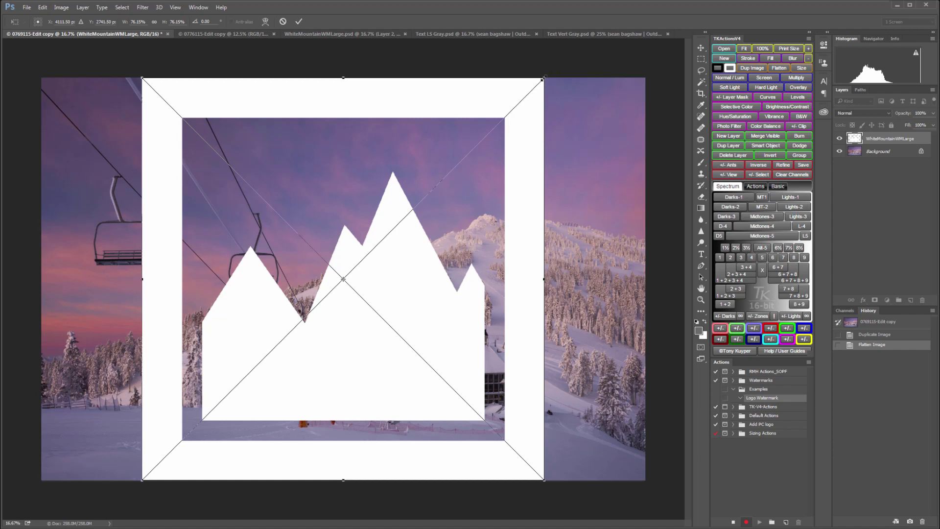
Scale the mountain logo down to a small square near the centre and commit the placement
{"action": "left_click_drag", "start_coordinate": [544, 78], "coordinate": [406, 276]}
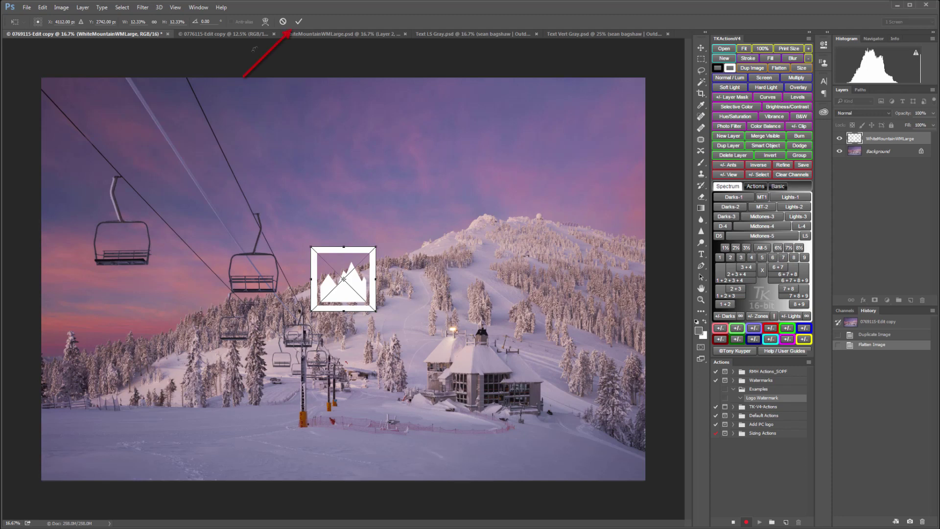
{"action": "left_click", "coordinate": [298, 22]}
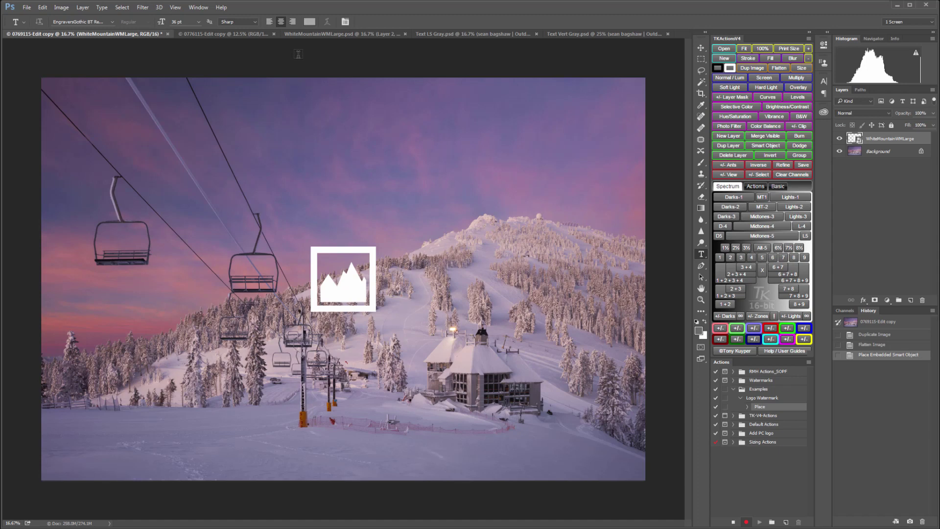
With the Move tool, align the logo bottom, left, then right to the canvas, and deselect
{"action": "left_click", "coordinate": [701, 49]}
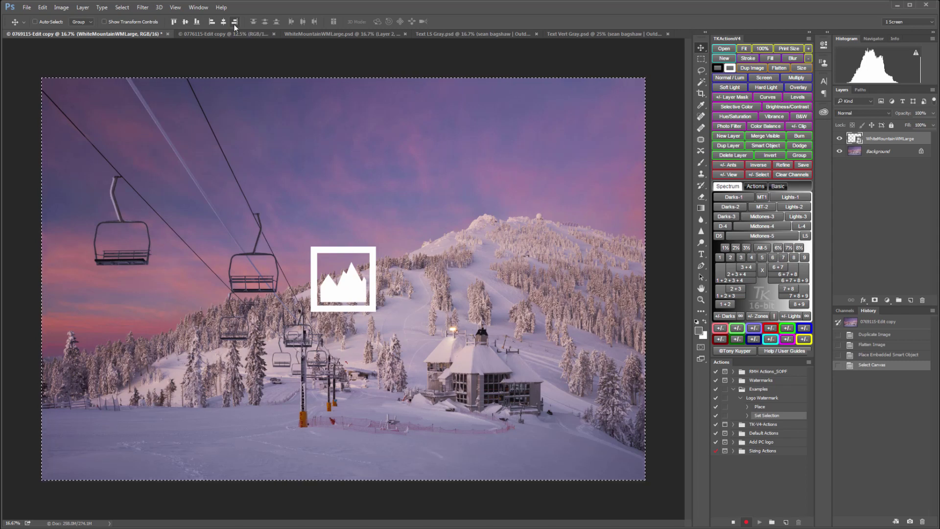
{"action": "left_click", "coordinate": [197, 21]}
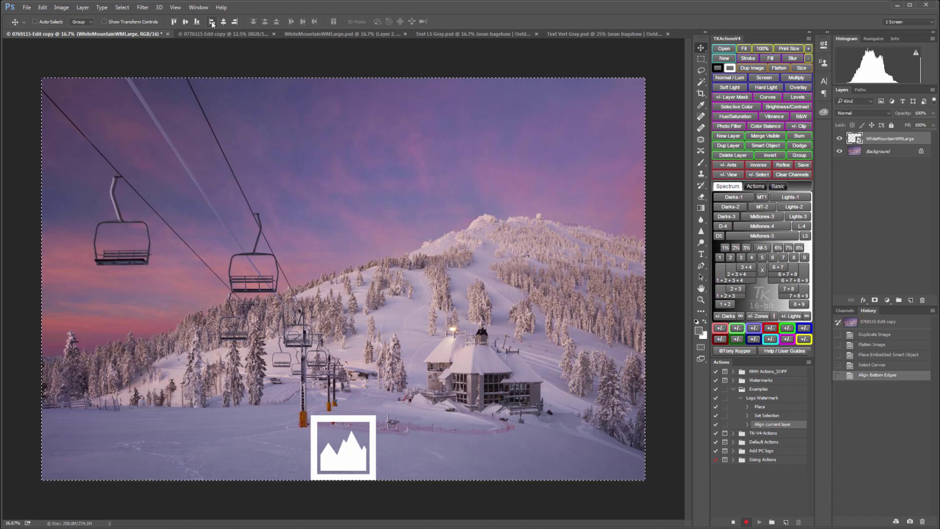
{"action": "left_click", "coordinate": [212, 22]}
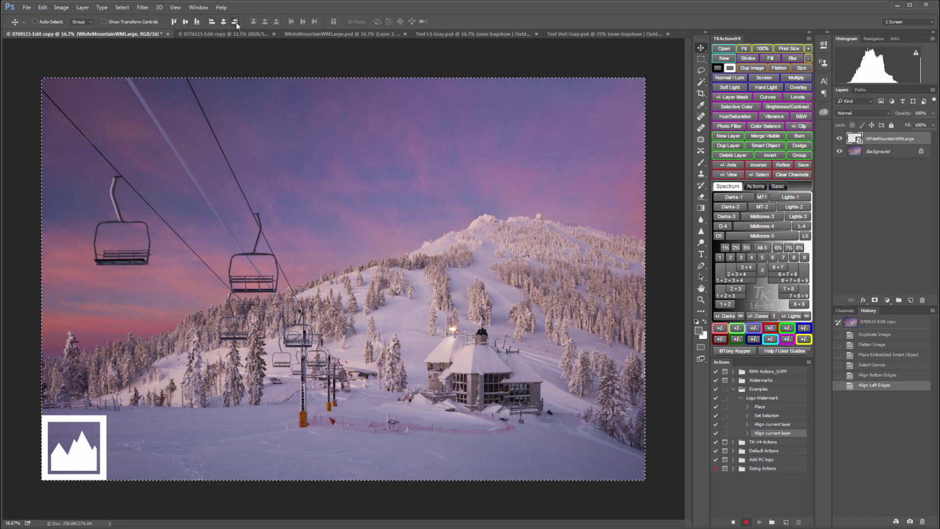
{"action": "left_click", "coordinate": [236, 22]}
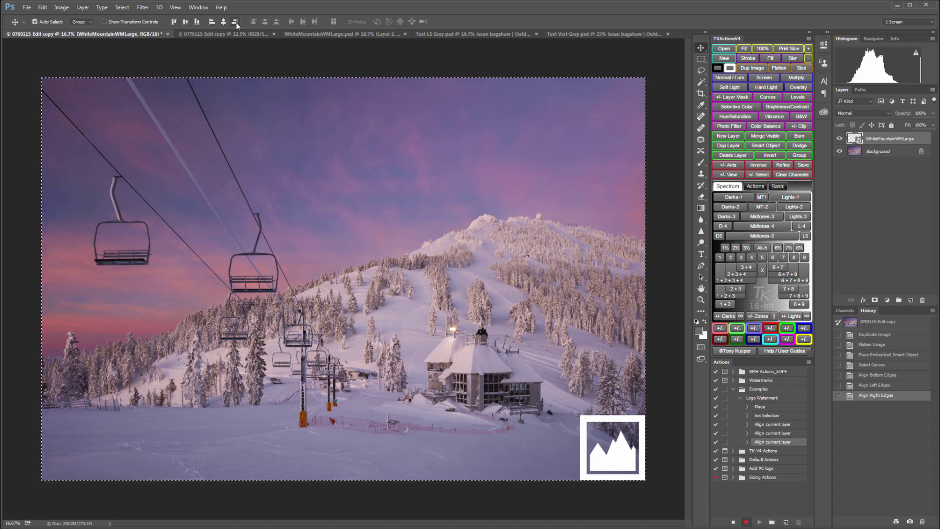
{"action": "key", "text": "ctrl+d"}
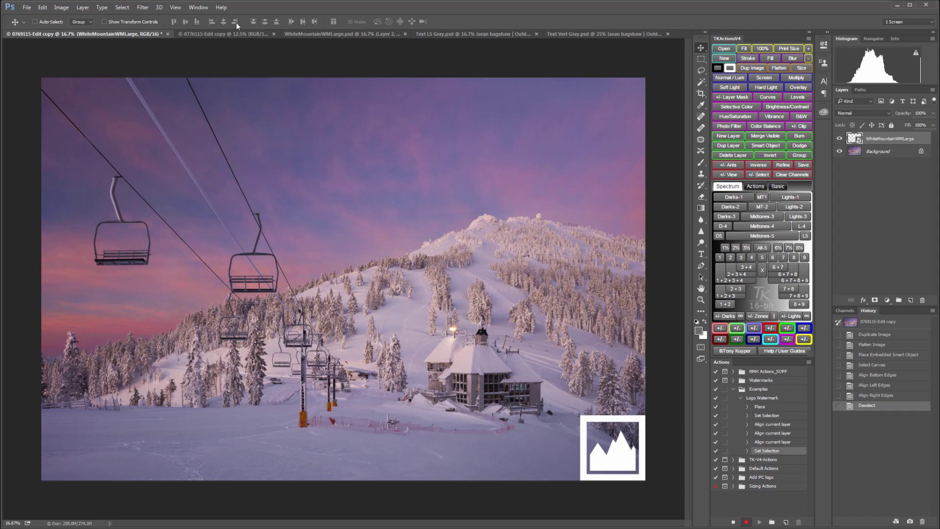
Nudge the logo left and up with Shift+arrows and lower its layer opacity to 18%
{"action": "key", "text": "shift+Left"}
{"action": "key", "text": "shift+Left"}
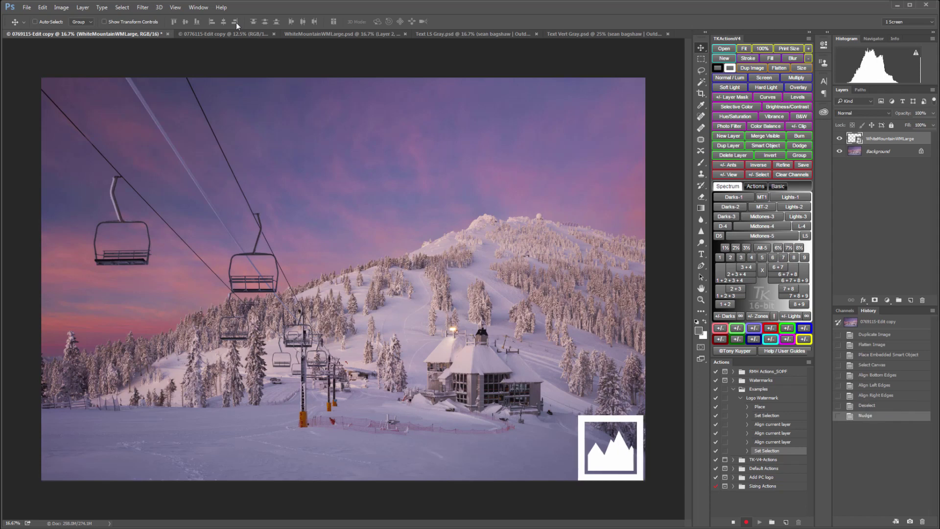
{"action": "key", "text": "shift+Up"}
{"action": "key", "text": "shift+Up"}
{"action": "key", "text": "shift+Up"}
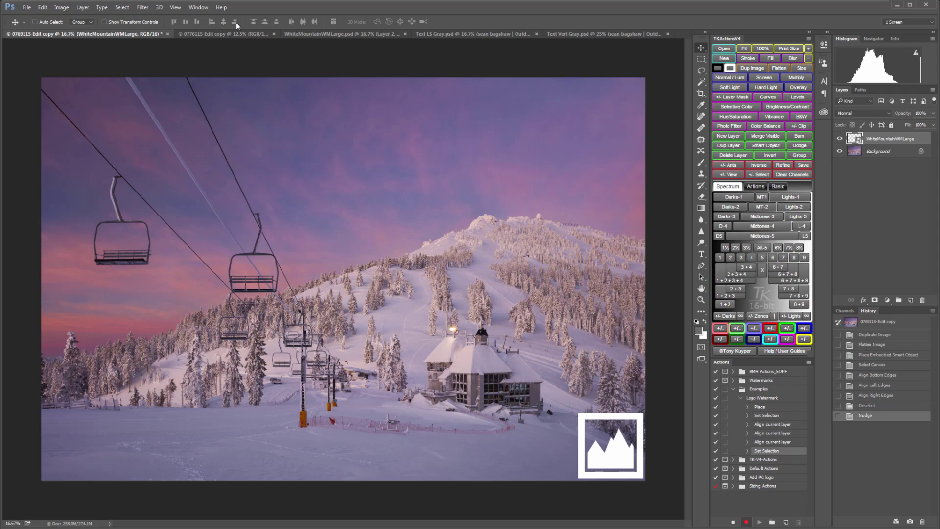
{"action": "left_click", "coordinate": [932, 125]}
{"action": "left_click_drag", "start_coordinate": [932, 126], "coordinate": [897, 132]}
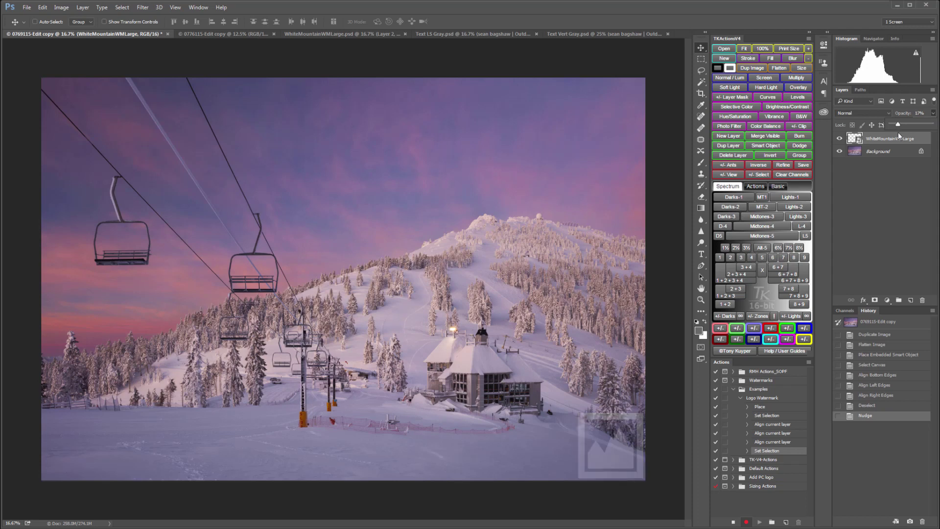
{"action": "left_click_drag", "start_coordinate": [898, 132], "coordinate": [898, 132]}
{"action": "left_click", "coordinate": [896, 189]}
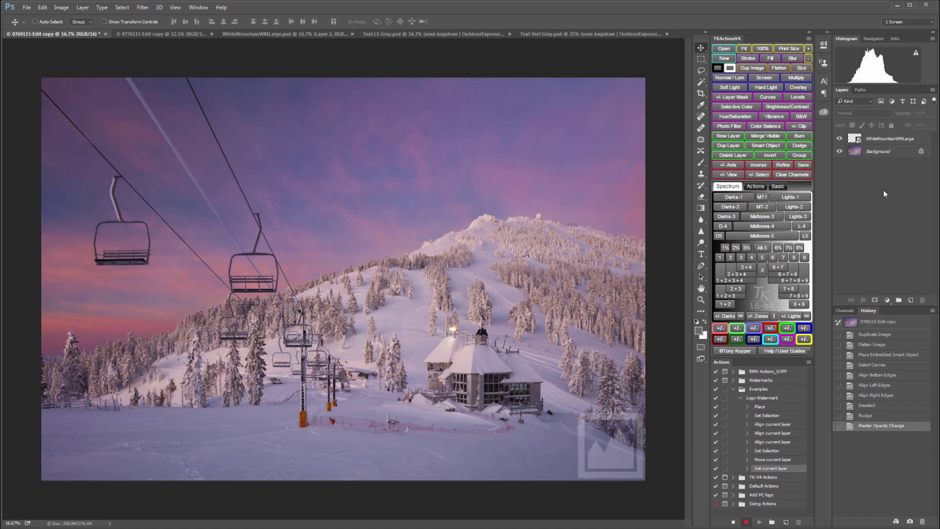
Stop recording, revert to Flatten Image, test-play Logo Watermark, then revert to Flatten Image again
{"action": "left_click", "coordinate": [732, 522]}
{"action": "left_click", "coordinate": [732, 523]}
{"action": "left_click", "coordinate": [874, 344]}
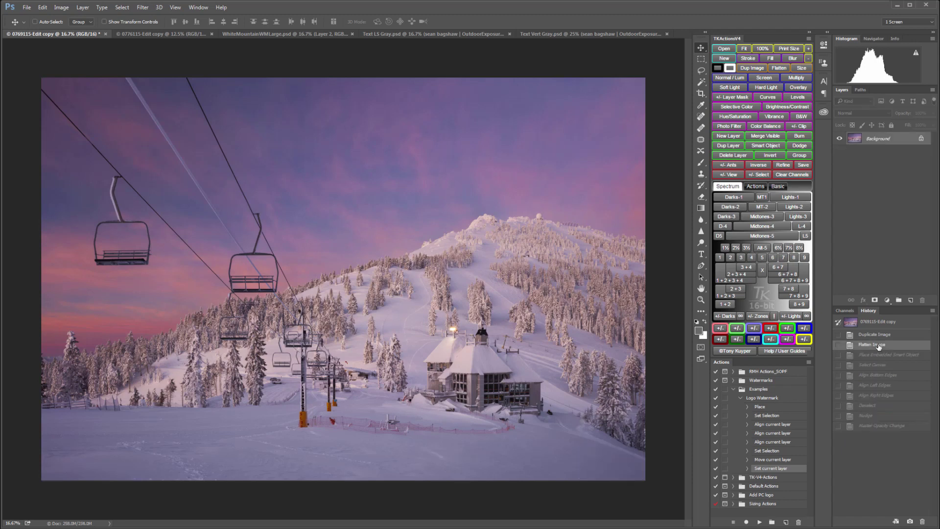
{"action": "left_click", "coordinate": [765, 400]}
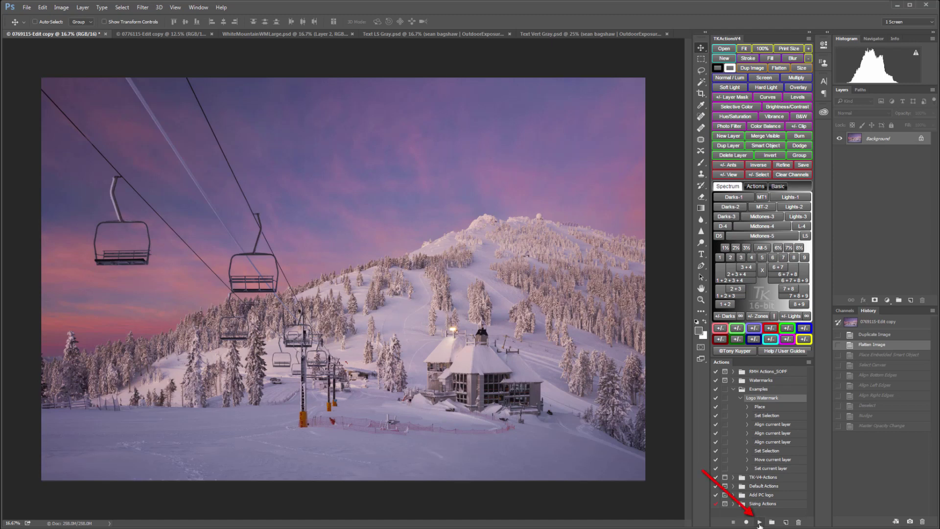
{"action": "left_click", "coordinate": [759, 522]}
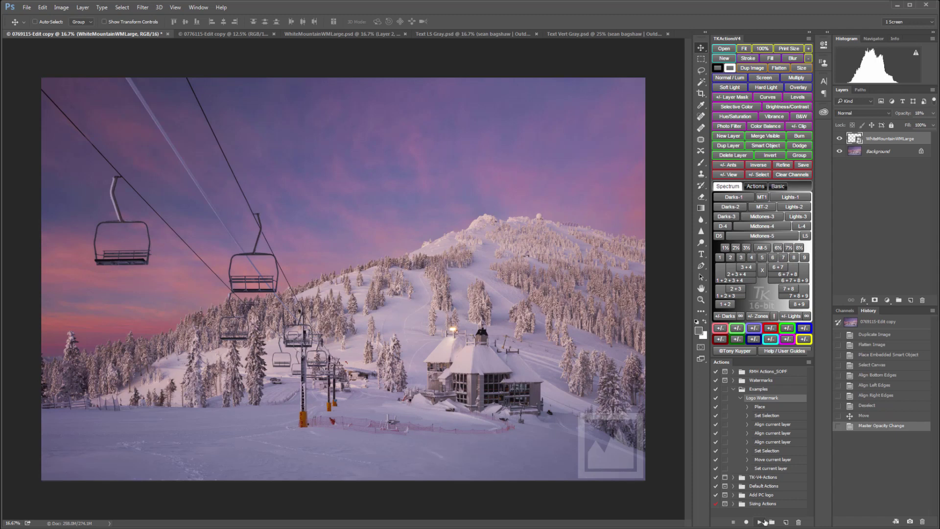
{"action": "left_click", "coordinate": [870, 346]}
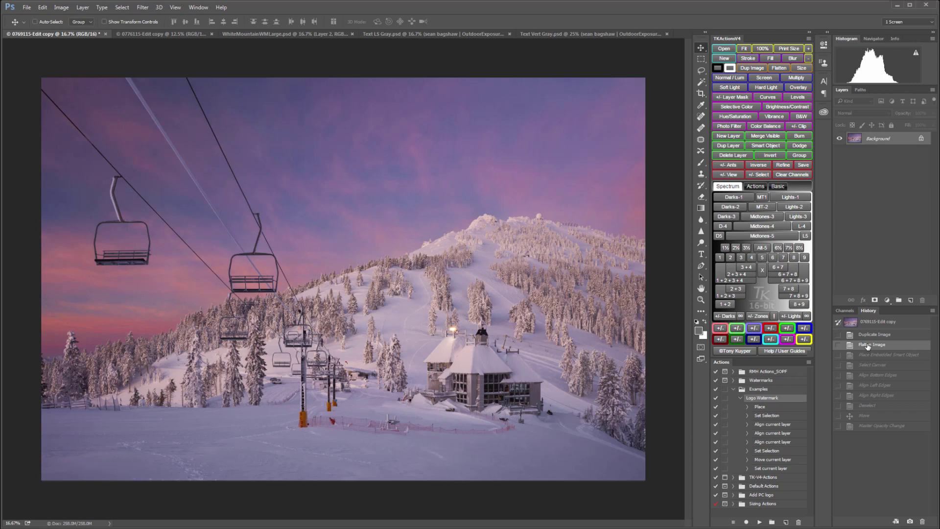
Run TK Web-Sharpening with a final dimension of 1000 pixels on the ski-lift photo
{"action": "left_click", "coordinate": [755, 188]}
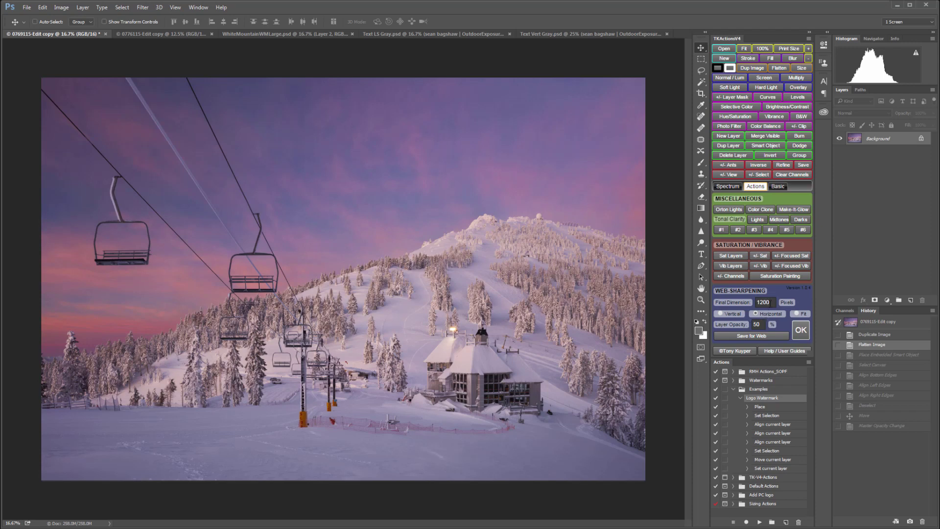
{"action": "left_click", "coordinate": [766, 302]}
{"action": "type", "text": "100"}
{"action": "left_click", "coordinate": [798, 333]}
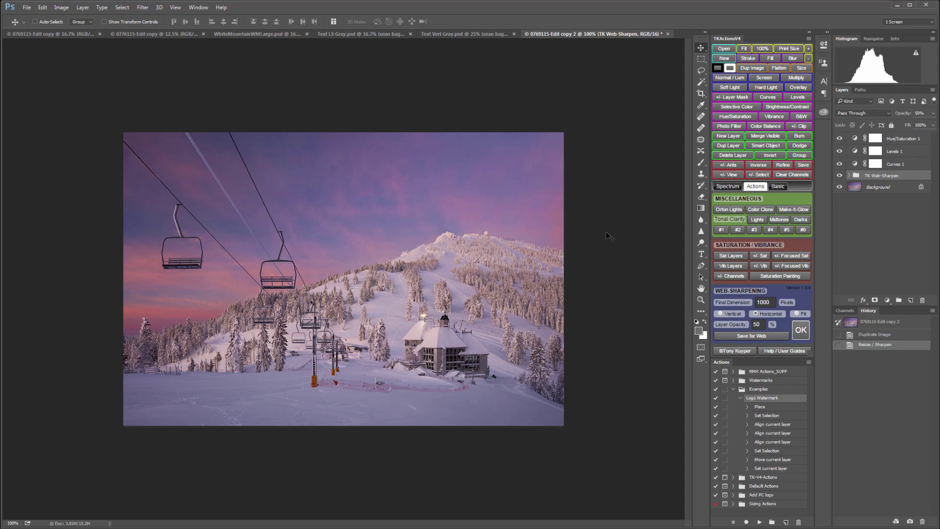
Play Logo Watermark on the 1000-pixel web copy, then switch to the 0776115-Edit copy portrait photo
{"action": "left_click", "coordinate": [759, 522]}
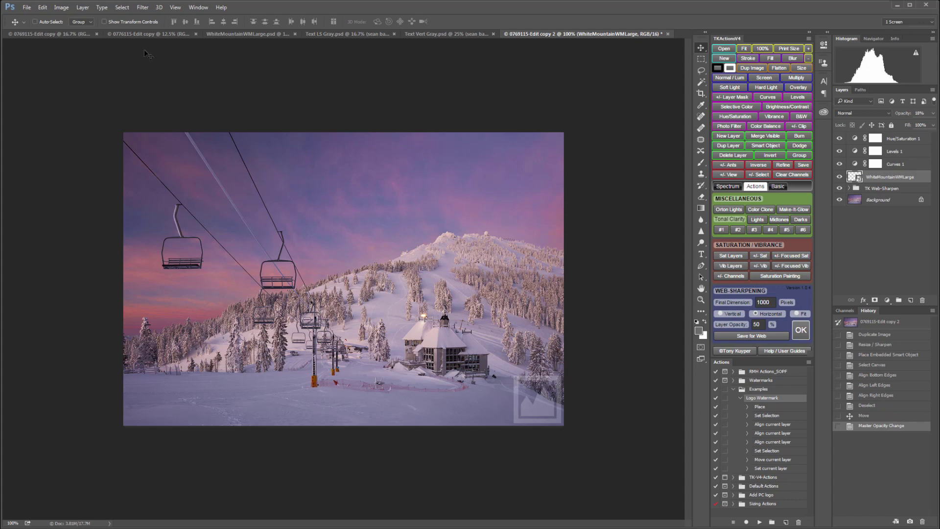
{"action": "left_click", "coordinate": [140, 34]}
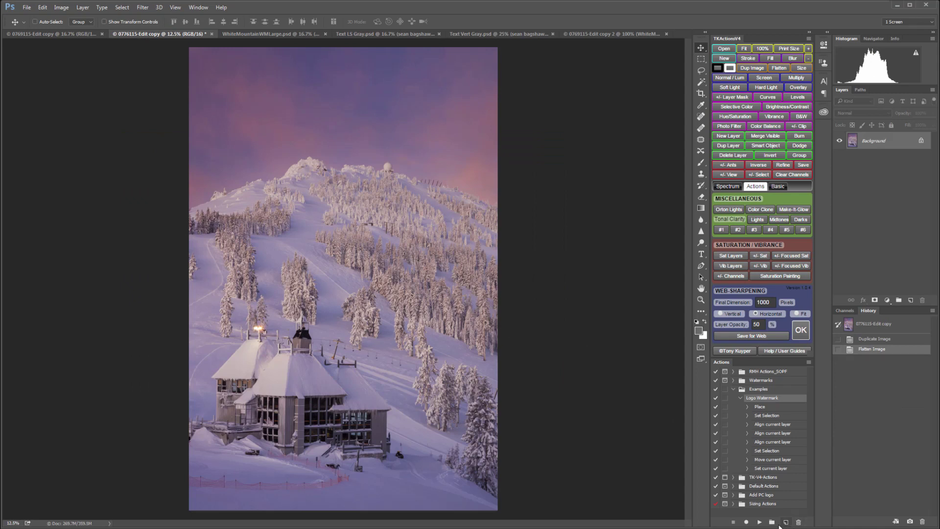
Test Logo Watermark on the portrait photo, revert it, then make an 800-pixel vertical web-sharpened copy
{"action": "left_click", "coordinate": [757, 521]}
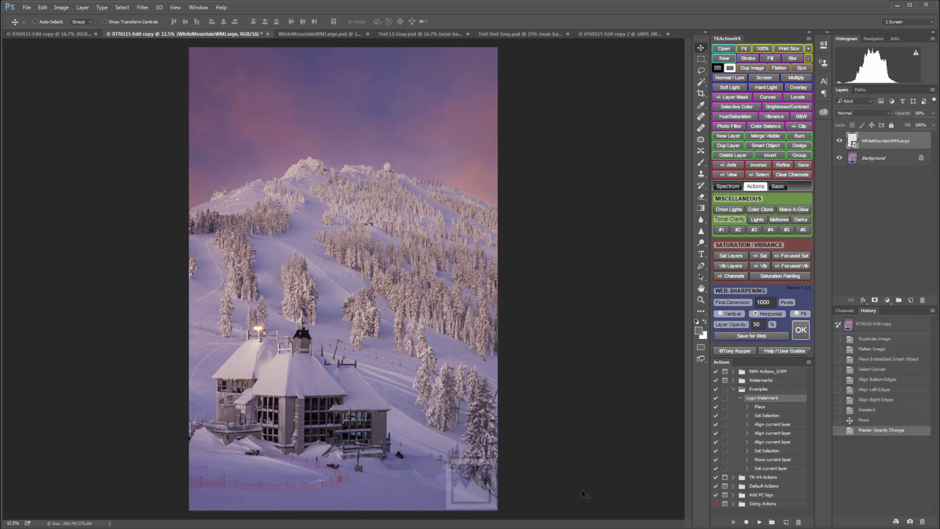
{"action": "left_click", "coordinate": [865, 349]}
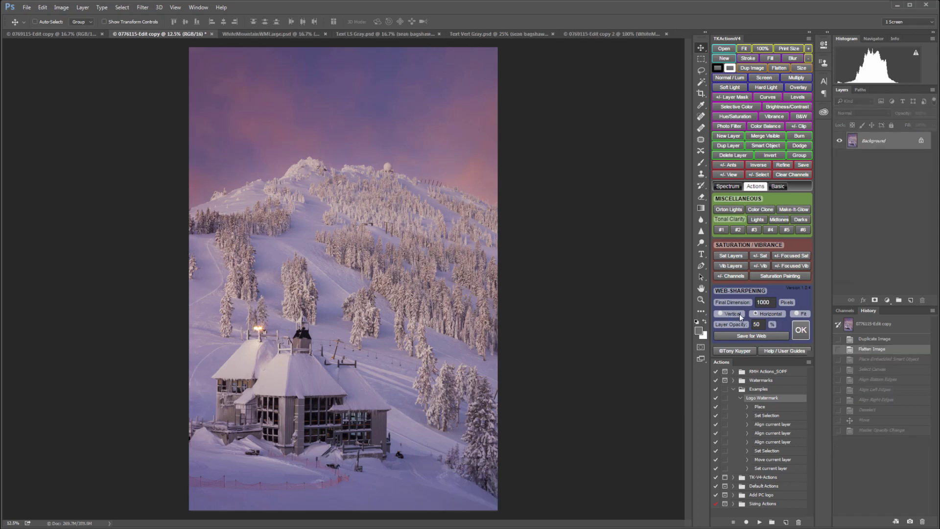
{"action": "double_click", "coordinate": [775, 302]}
{"action": "type", "text": "800"}
{"action": "left_click", "coordinate": [732, 315]}
{"action": "left_click", "coordinate": [801, 331]}
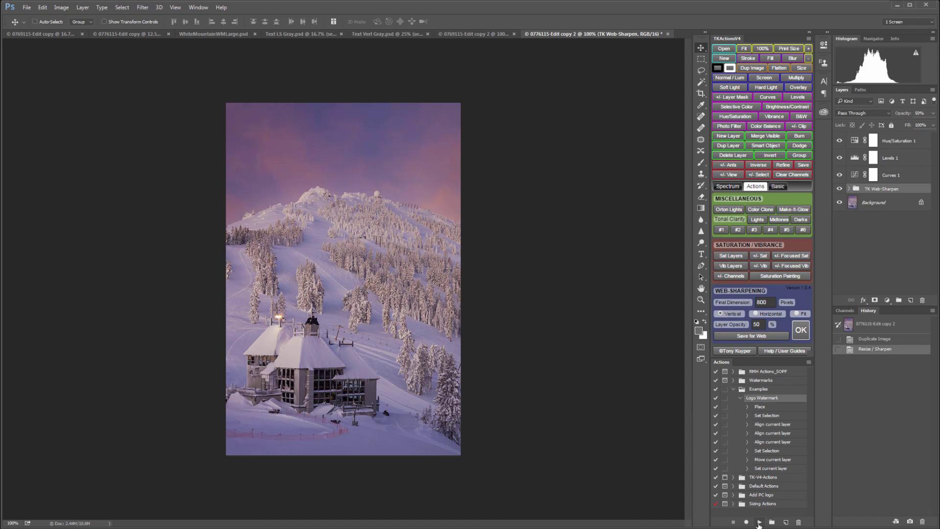
Watermark the 800-pixel web copy with Logo Watermark and close it without saving
{"action": "left_click", "coordinate": [759, 523]}
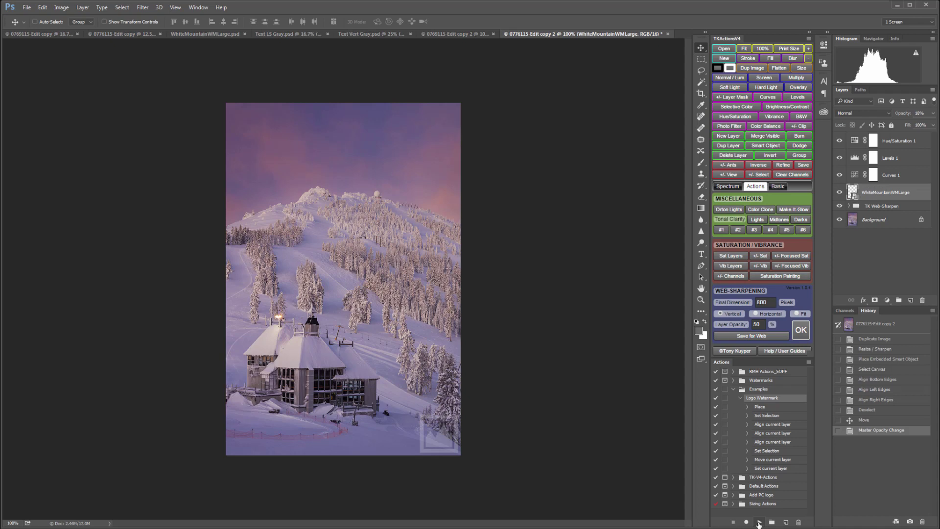
{"action": "left_click", "coordinate": [668, 35]}
{"action": "left_click", "coordinate": [515, 190]}
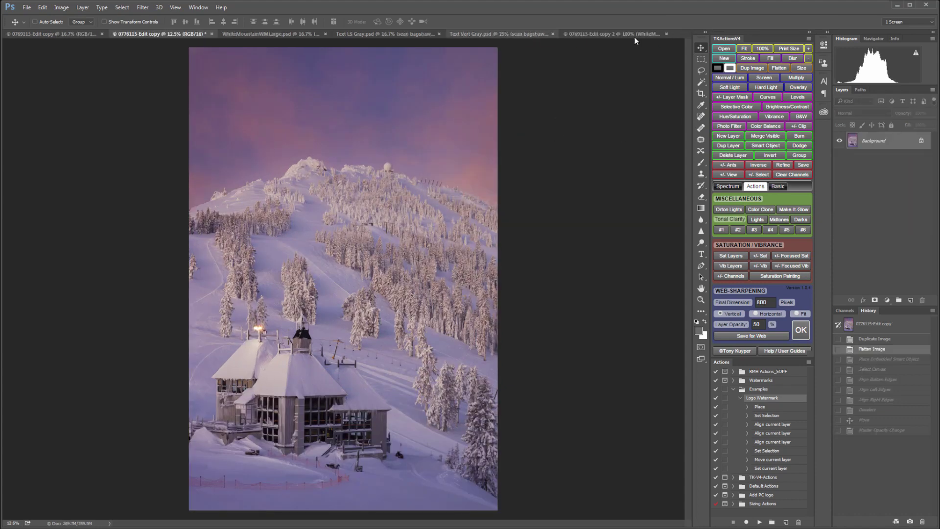
Close the 0769115-Edit copy 2 web copy unsaved, return to the first photo, and collapse Logo Watermark
{"action": "left_click", "coordinate": [657, 35]}
{"action": "left_click", "coordinate": [668, 33]}
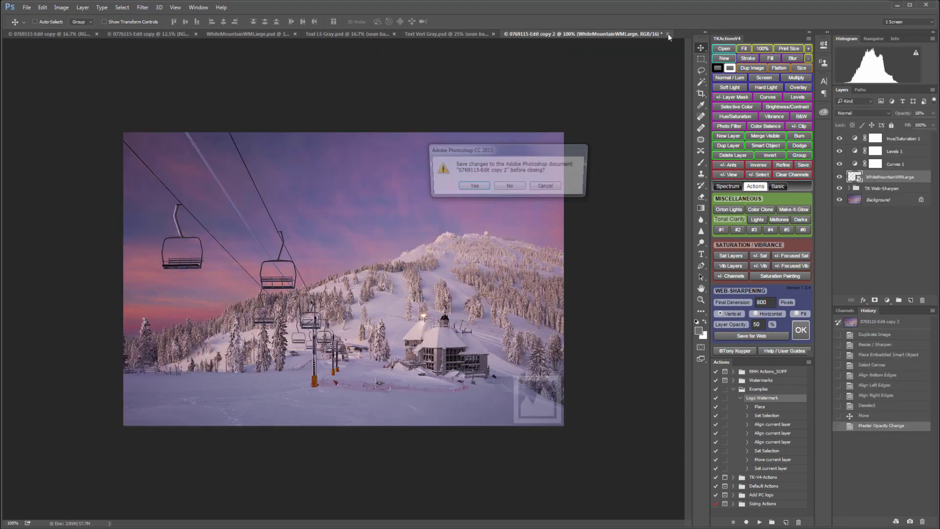
{"action": "left_click", "coordinate": [523, 189]}
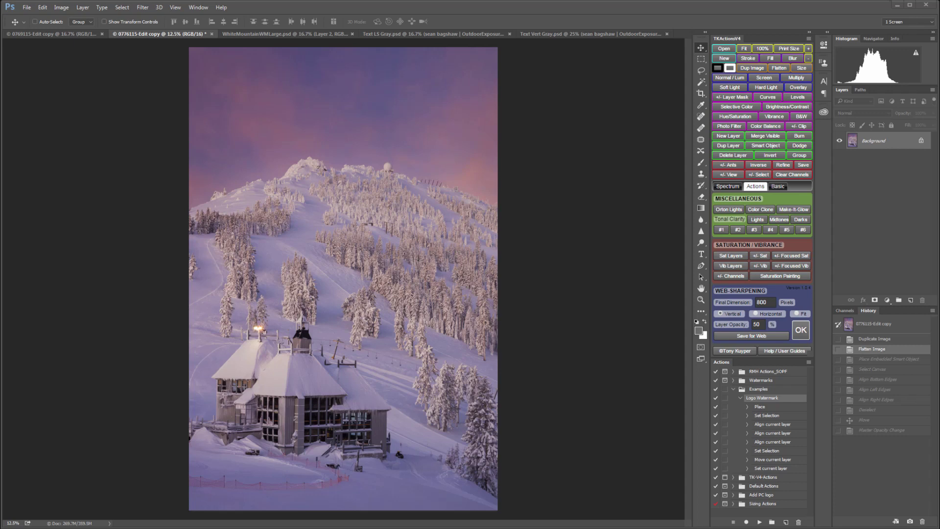
{"action": "left_click", "coordinate": [62, 35]}
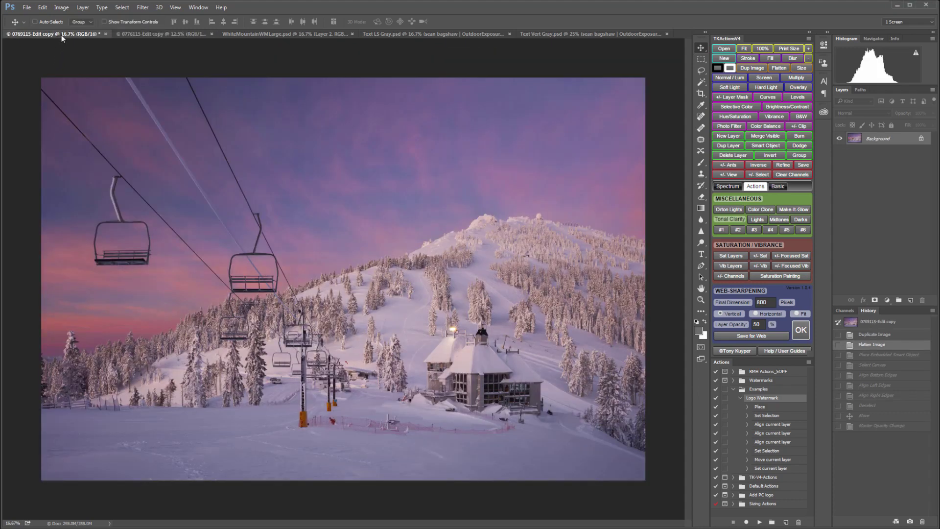
{"action": "left_click", "coordinate": [741, 399]}
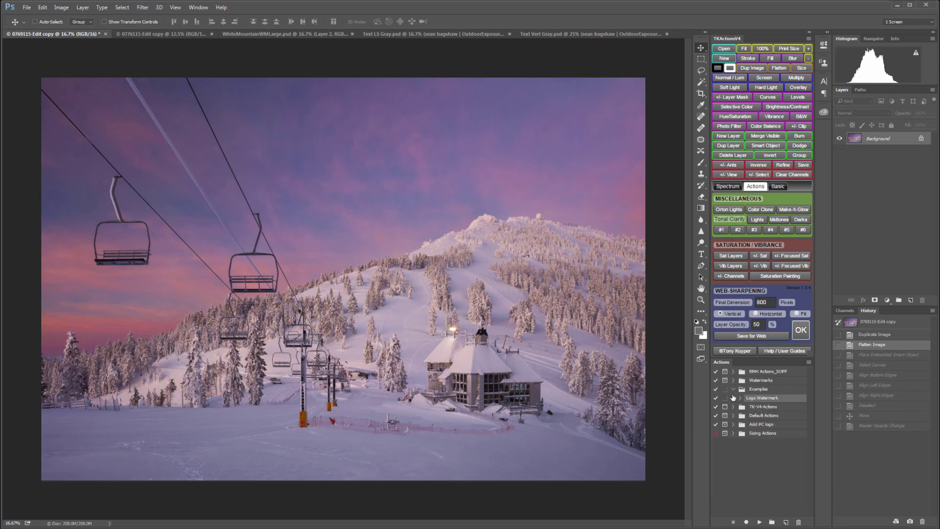
Name a new Examples-set action 'Text WM LS' and begin recording it
{"action": "left_click", "coordinate": [785, 521]}
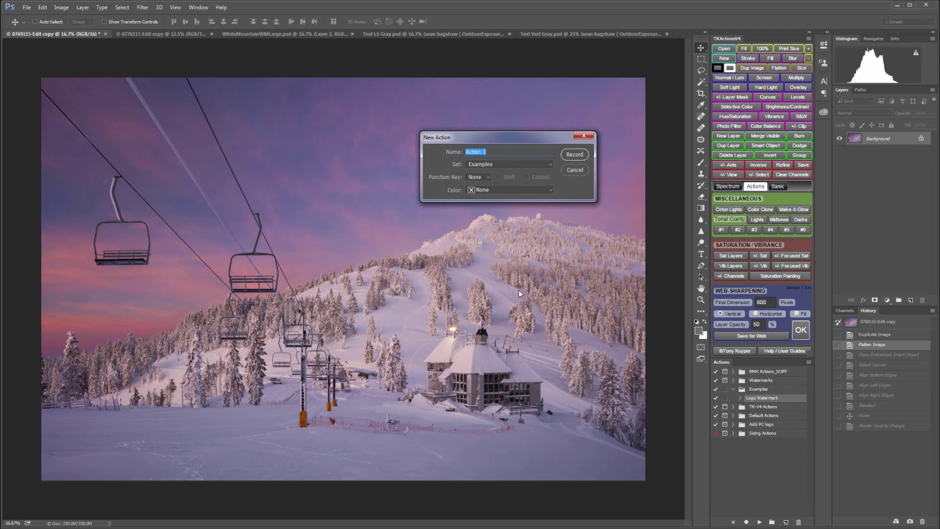
{"action": "type", "text": "Text WM LS"}
{"action": "left_click", "coordinate": [574, 155]}
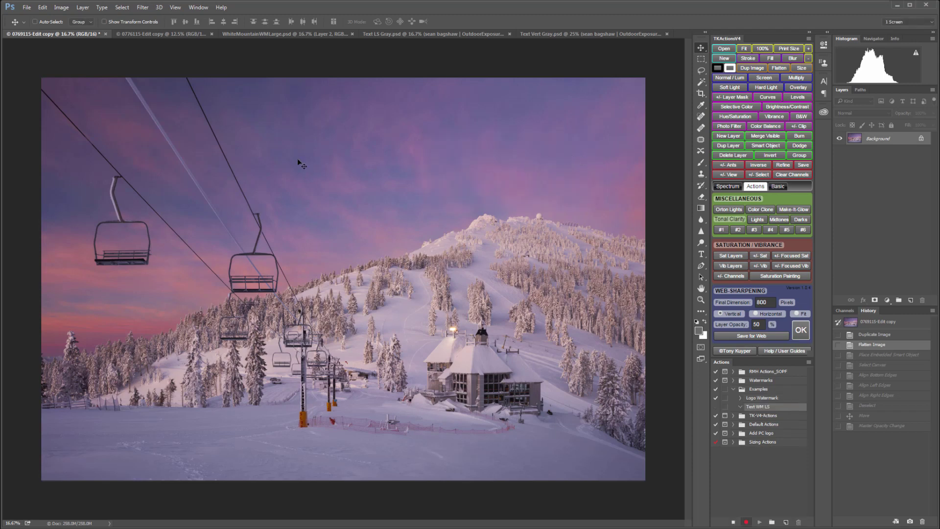
{"action": "left_click", "coordinate": [27, 8]}
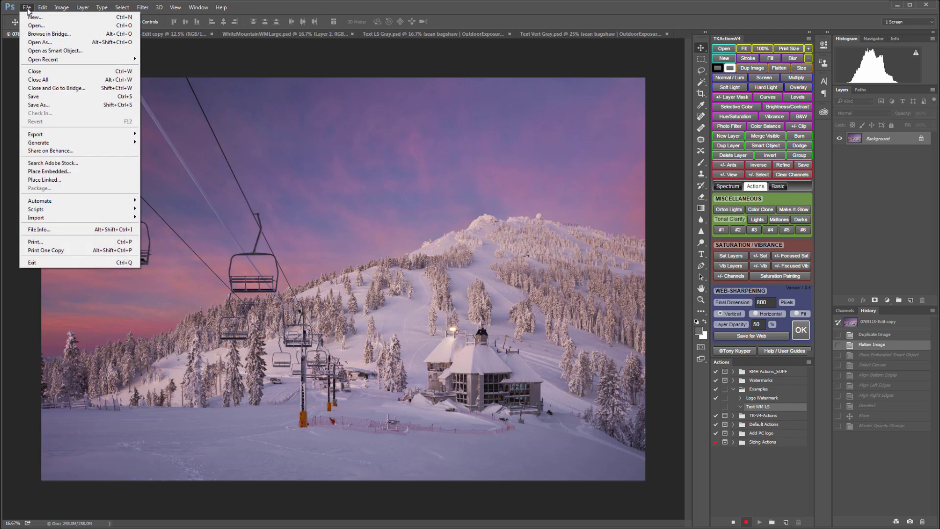
Embed the Text LS Gray watermark in the chairlift photo, commit it, and select all
{"action": "left_click", "coordinate": [50, 171]}
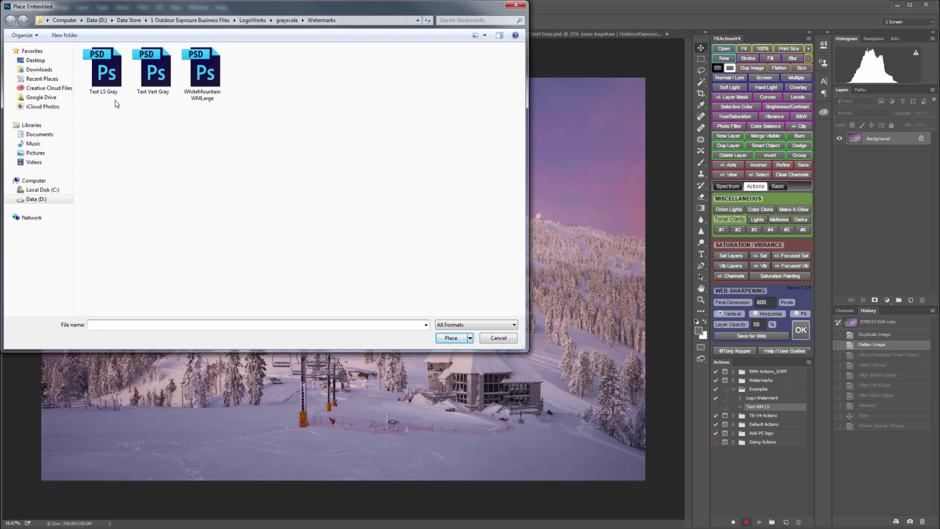
{"action": "double_click", "coordinate": [106, 80]}
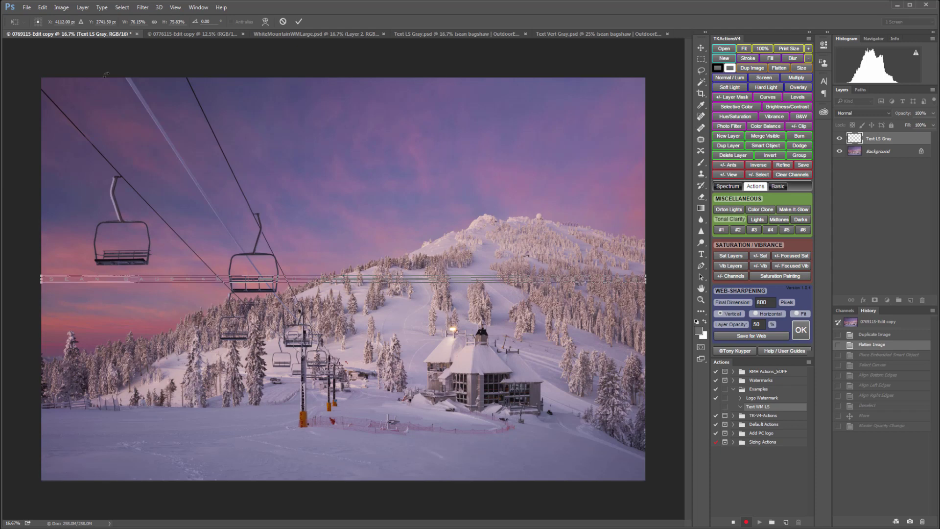
{"action": "left_click", "coordinate": [297, 22]}
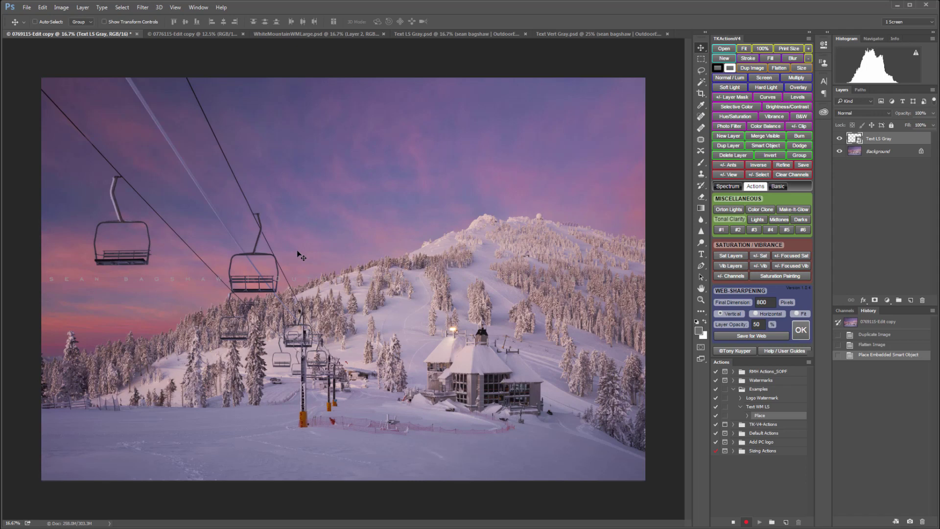
{"action": "key", "text": "ctrl+a"}
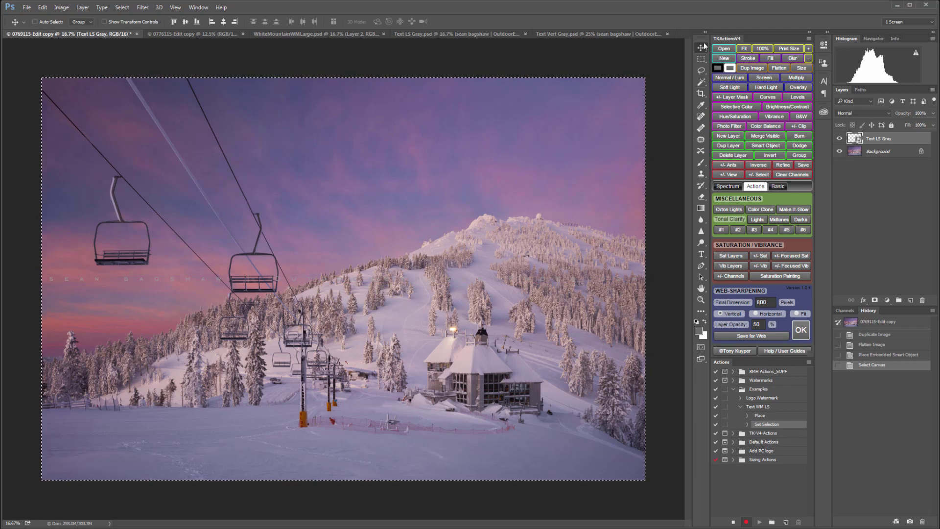
Bottom-align the watermark, deselect, nudge it up, and stop recording Text WM LS
{"action": "left_click", "coordinate": [198, 24]}
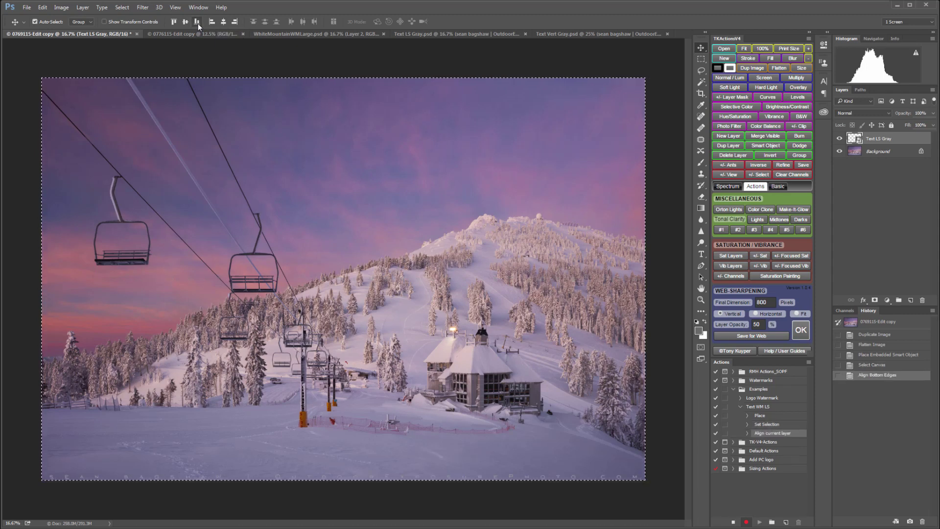
{"action": "key", "text": "ctrl"}
{"action": "key", "text": "ctrl+d"}
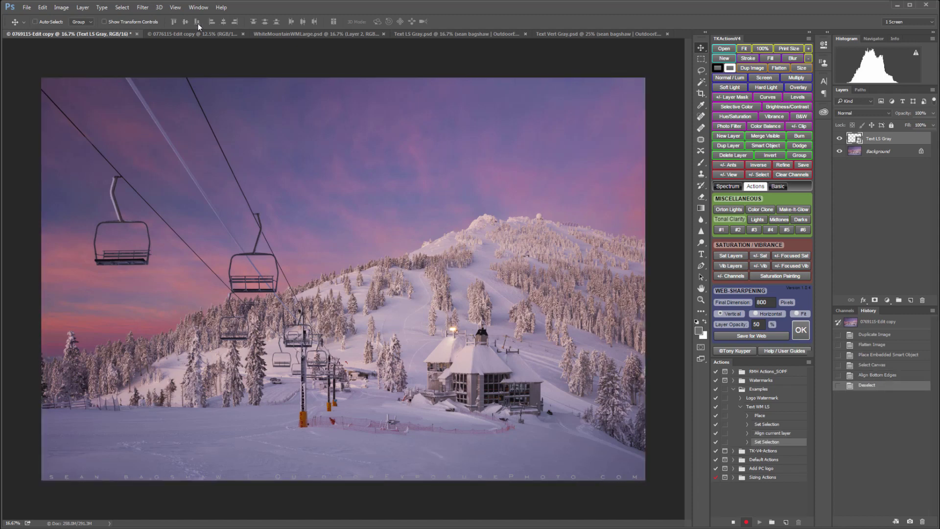
{"action": "key", "text": "Up"}
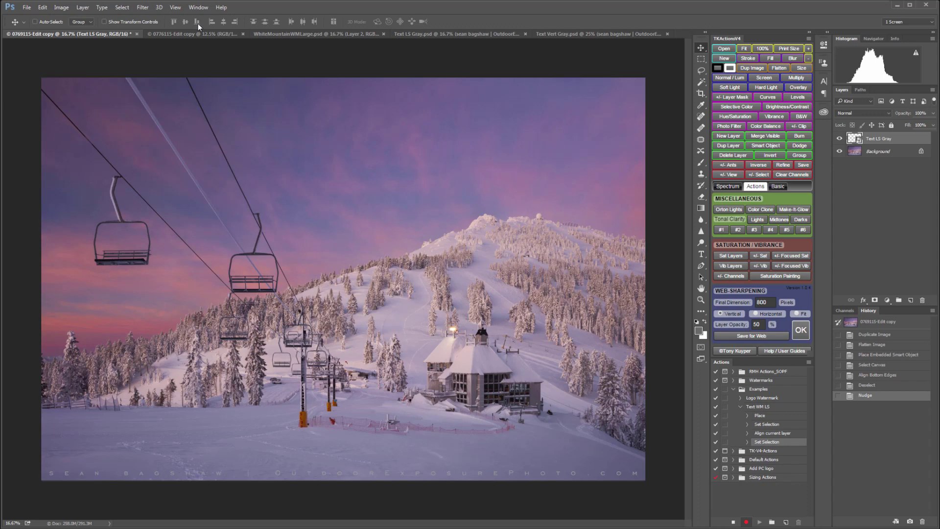
{"action": "left_click", "coordinate": [733, 523]}
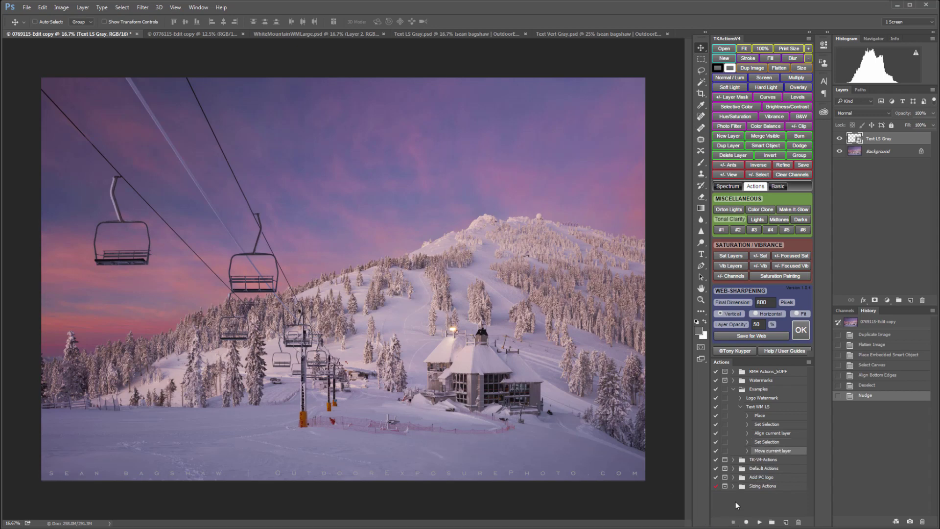
Revert to Flatten Image and make a 1000 px horizontal web-sharpened copy
{"action": "left_click", "coordinate": [868, 346]}
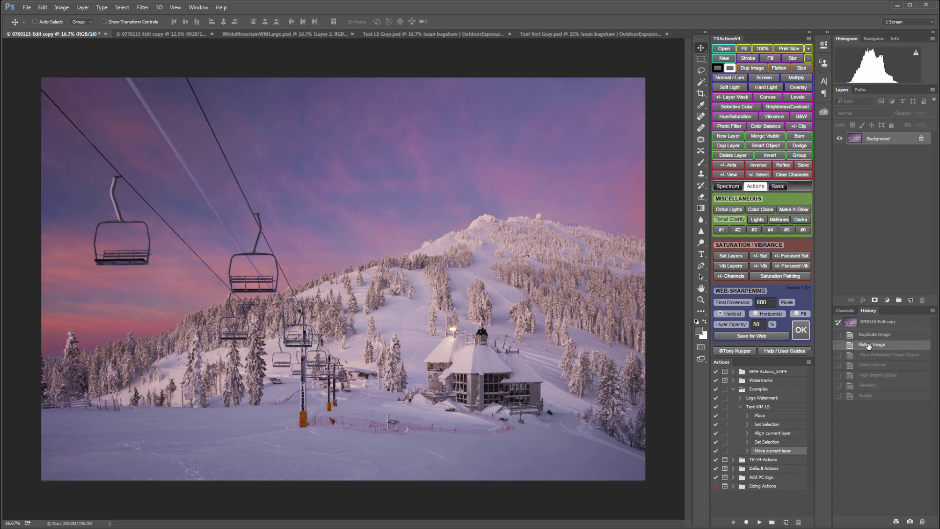
{"action": "left_click", "coordinate": [770, 303]}
{"action": "type", "text": "1000"}
{"action": "left_click", "coordinate": [776, 314]}
{"action": "left_click", "coordinate": [801, 333]}
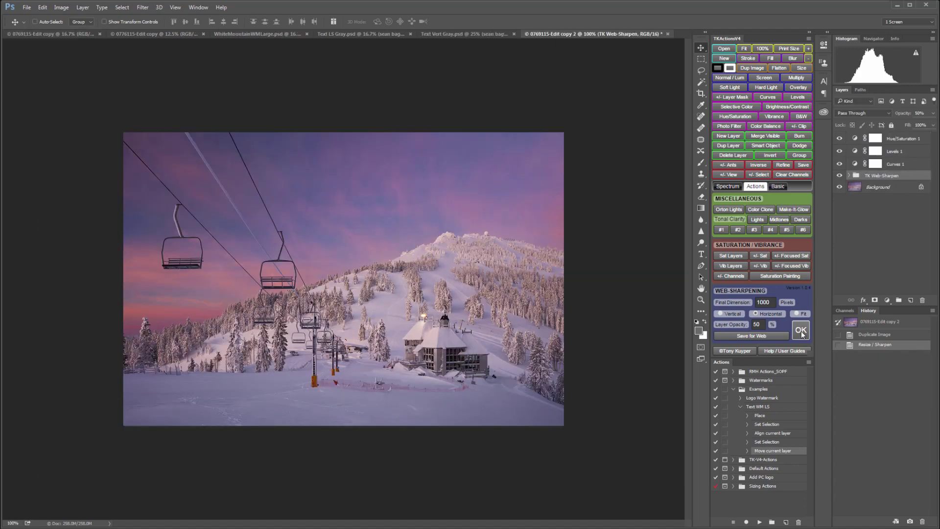
Play Text WM LS on the copy, close it unsaved, and return to the portrait photo
{"action": "left_click", "coordinate": [762, 408]}
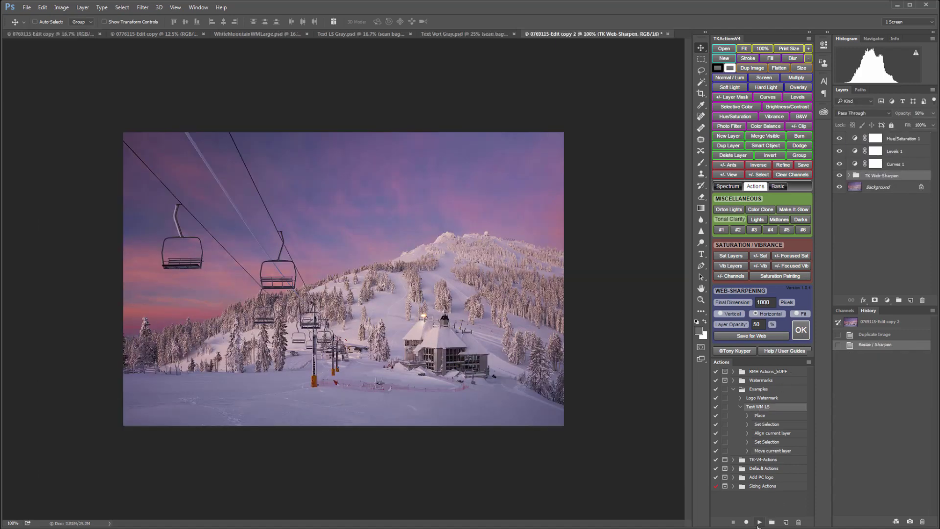
{"action": "left_click", "coordinate": [759, 523]}
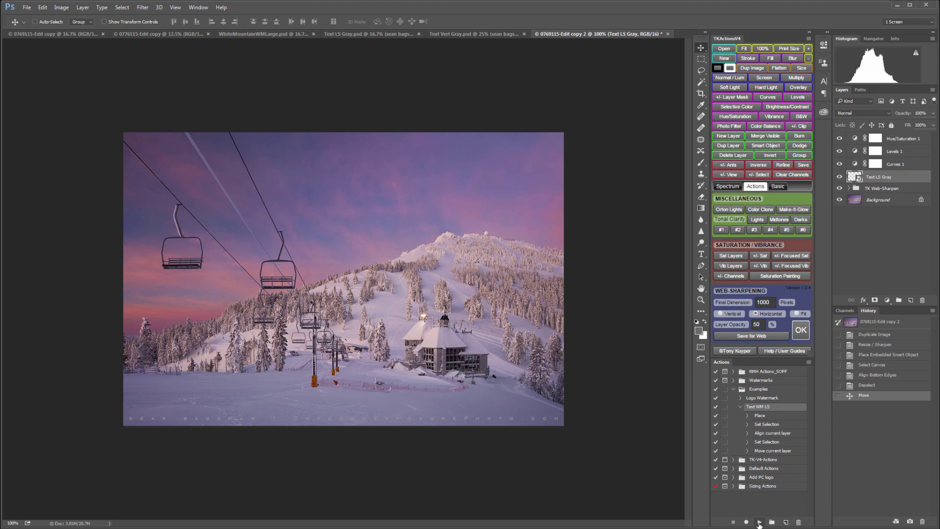
{"action": "left_click", "coordinate": [667, 34]}
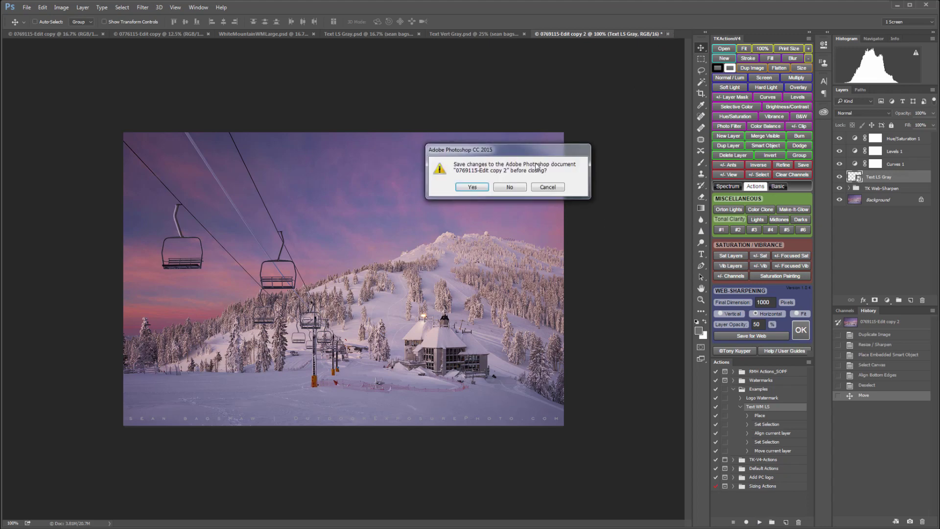
{"action": "left_click", "coordinate": [514, 189]}
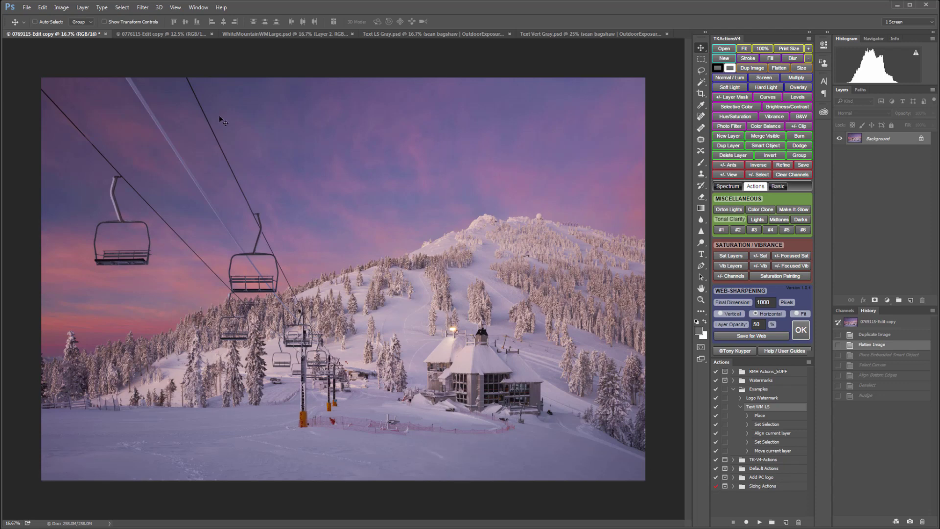
{"action": "left_click", "coordinate": [147, 37]}
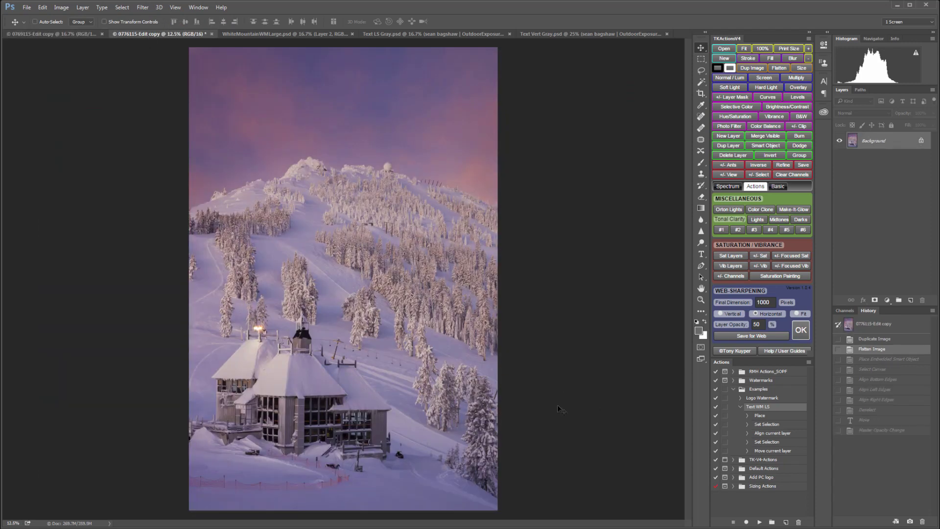
Create a new action named 'Text WM Vert' and begin recording
{"action": "left_click", "coordinate": [740, 408]}
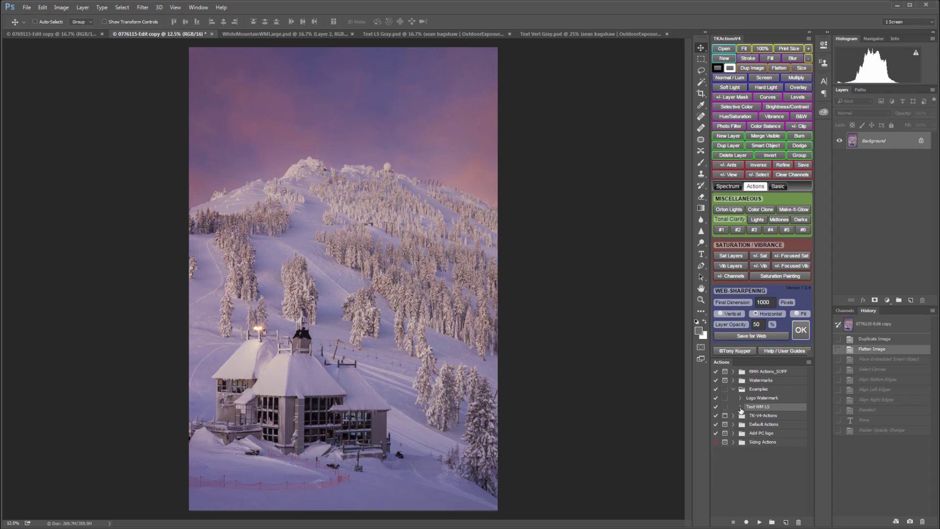
{"action": "left_click", "coordinate": [786, 521]}
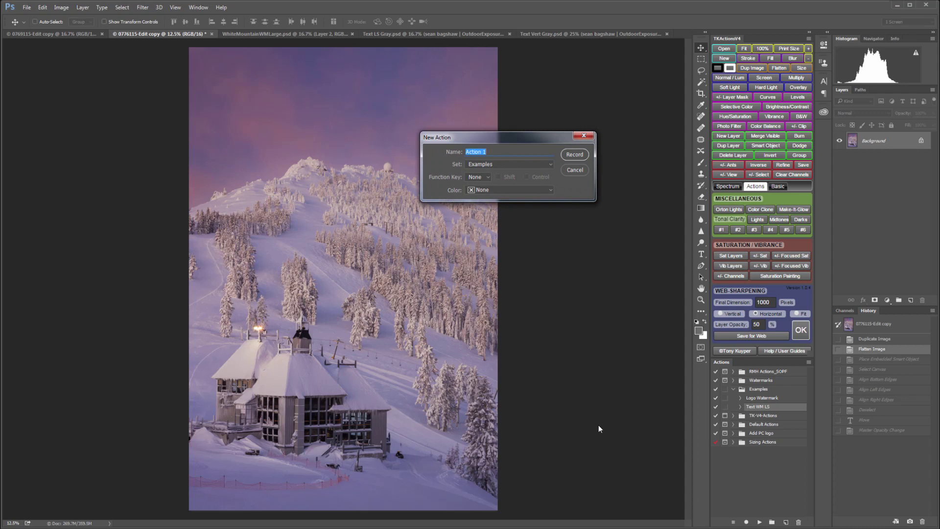
{"action": "type", "text": "Text WM Vert"}
{"action": "left_click", "coordinate": [569, 155]}
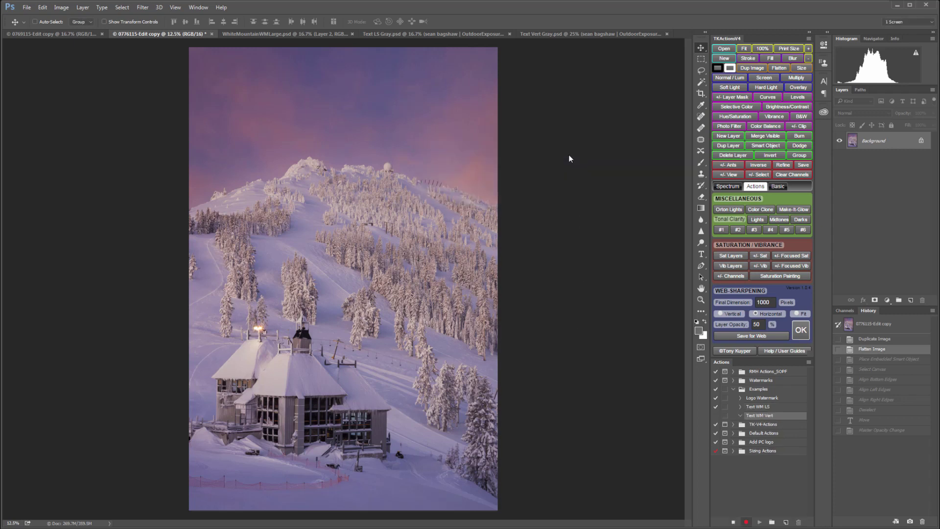
Embed the Text Vert Gray watermark in the portrait photo, commit it, and select all
{"action": "left_click", "coordinate": [26, 7]}
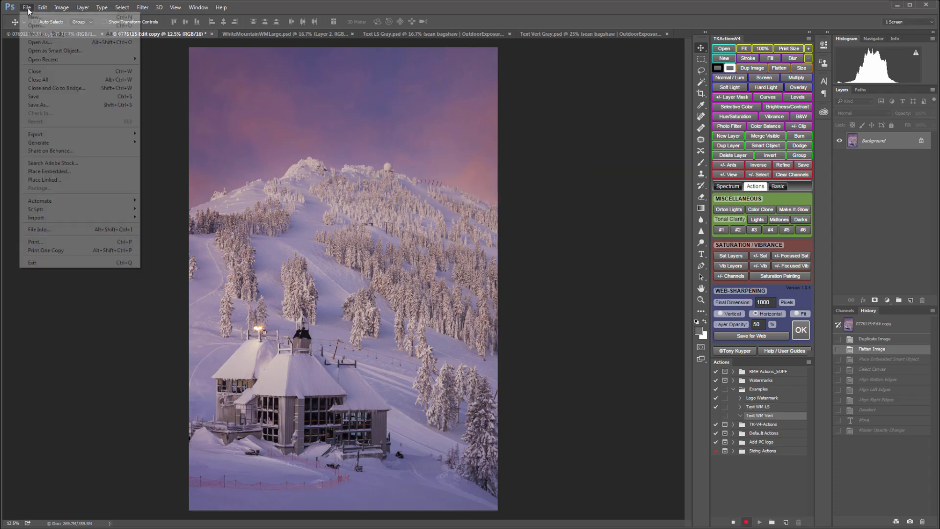
{"action": "left_click", "coordinate": [47, 172]}
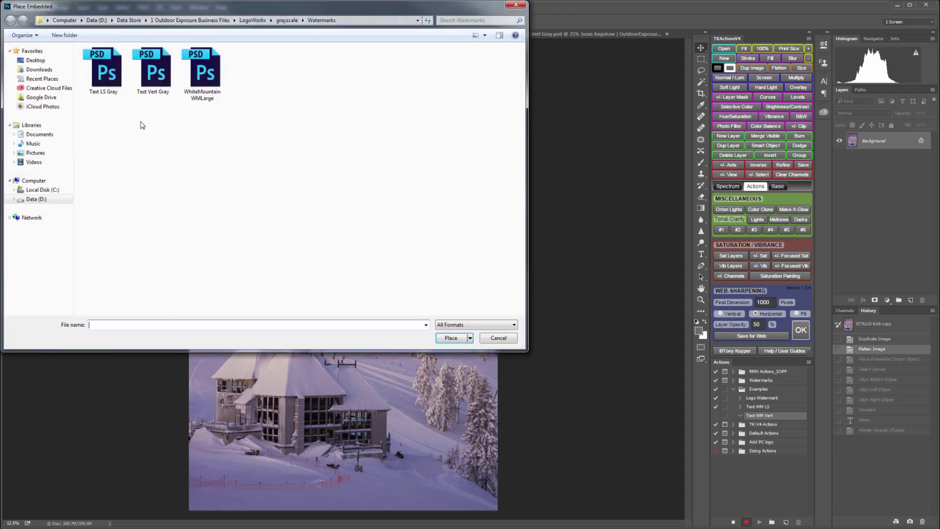
{"action": "double_click", "coordinate": [156, 78]}
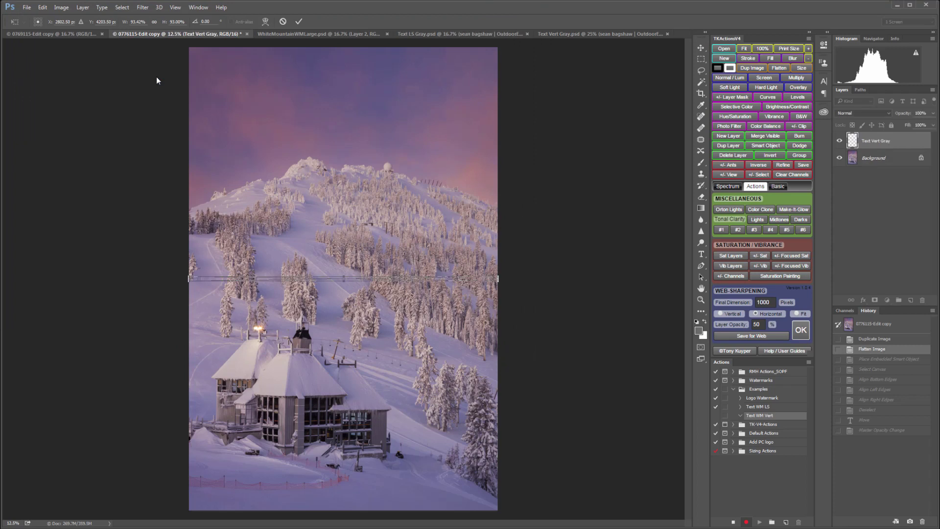
{"action": "left_click", "coordinate": [298, 21]}
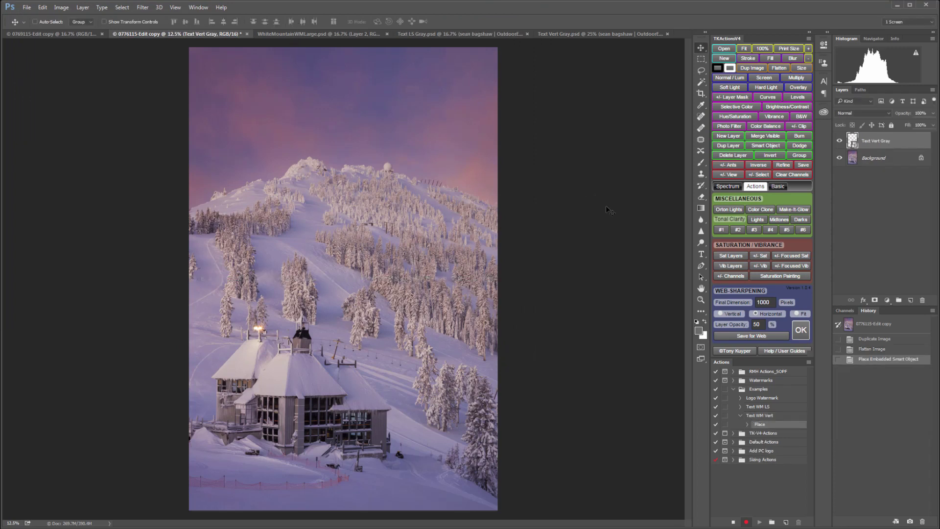
{"action": "key", "text": "ctrl+a"}
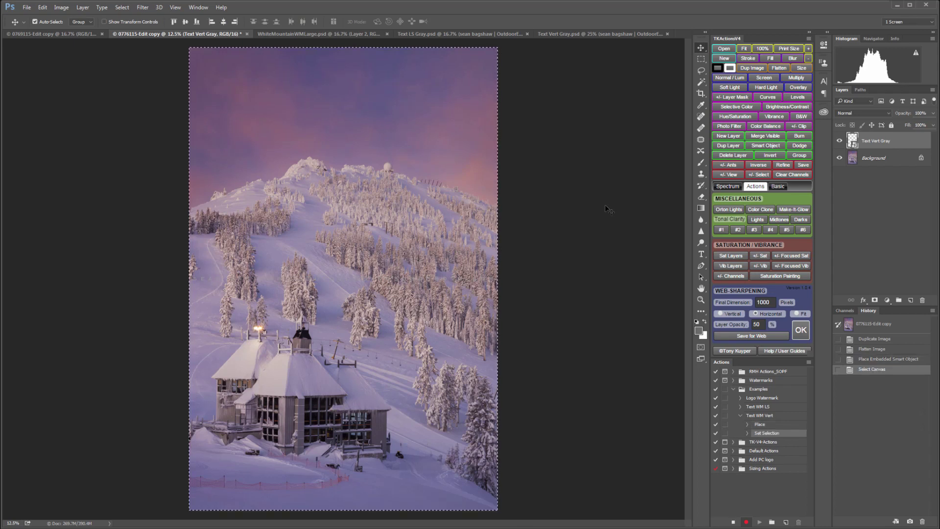
Bottom-align the watermark, deselect, nudge it up, and stop recording Text WM Vert
{"action": "left_click", "coordinate": [198, 23]}
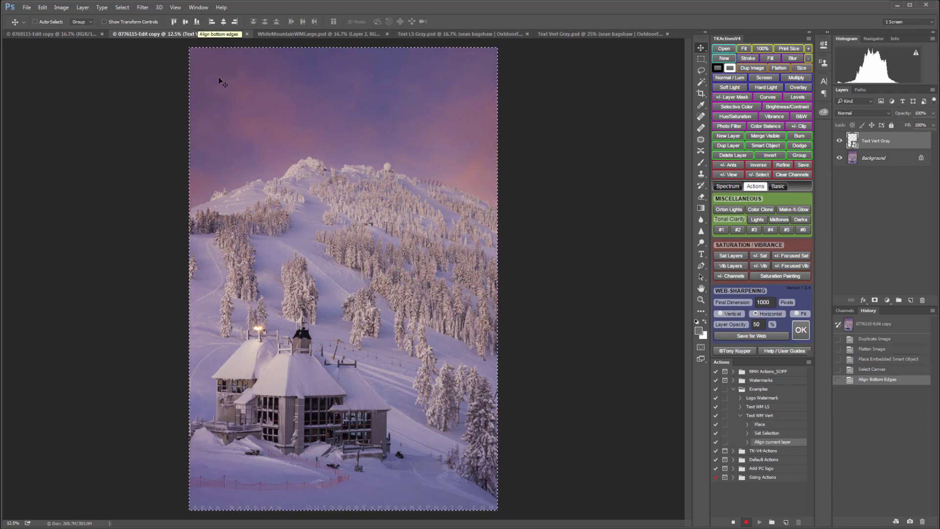
{"action": "key", "text": "ctrl"}
{"action": "key", "text": "ctrl+d"}
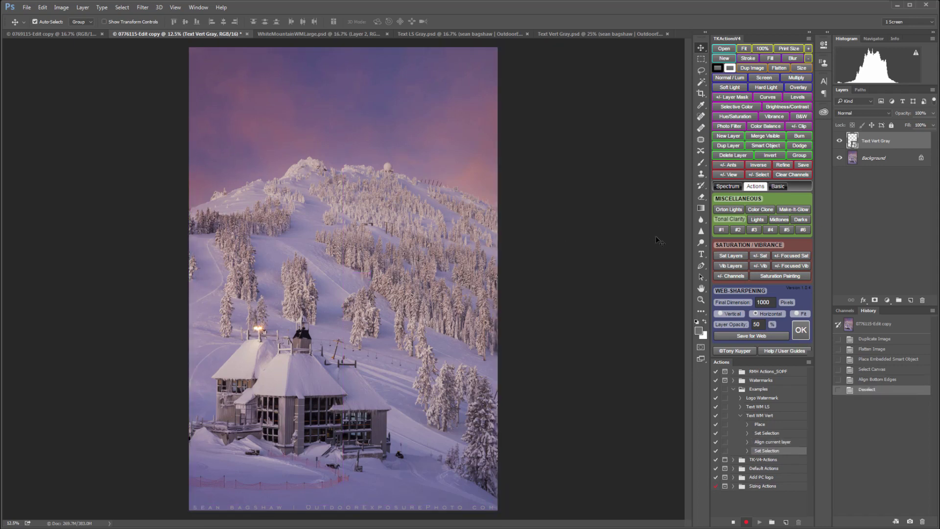
{"action": "key", "text": "Up"}
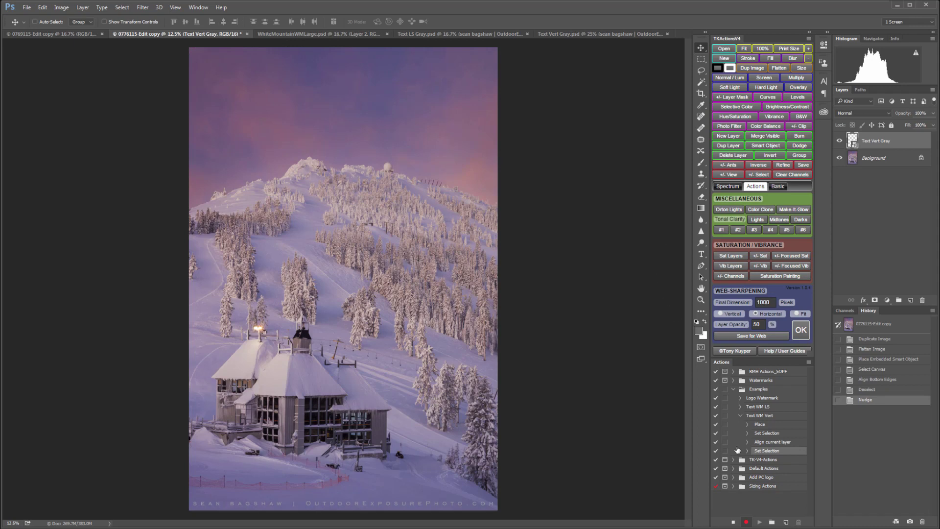
{"action": "left_click", "coordinate": [733, 522]}
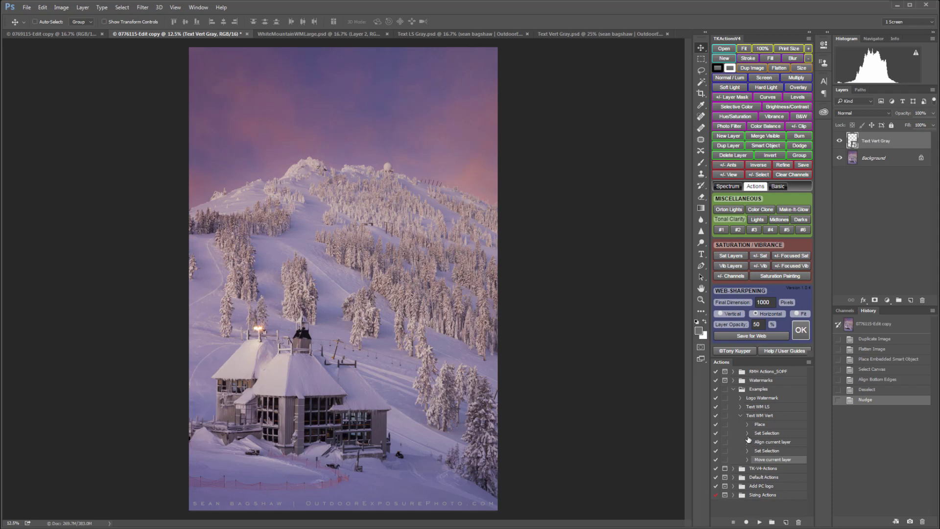
{"action": "left_click", "coordinate": [740, 416]}
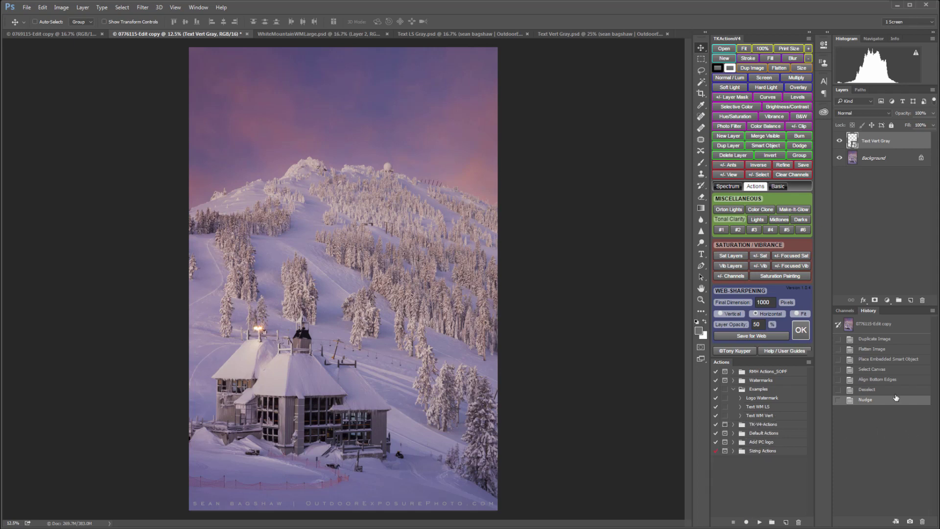
Revert the portrait to Flatten Image and make an 800 px vertical web-sharpened copy
{"action": "left_click", "coordinate": [871, 348]}
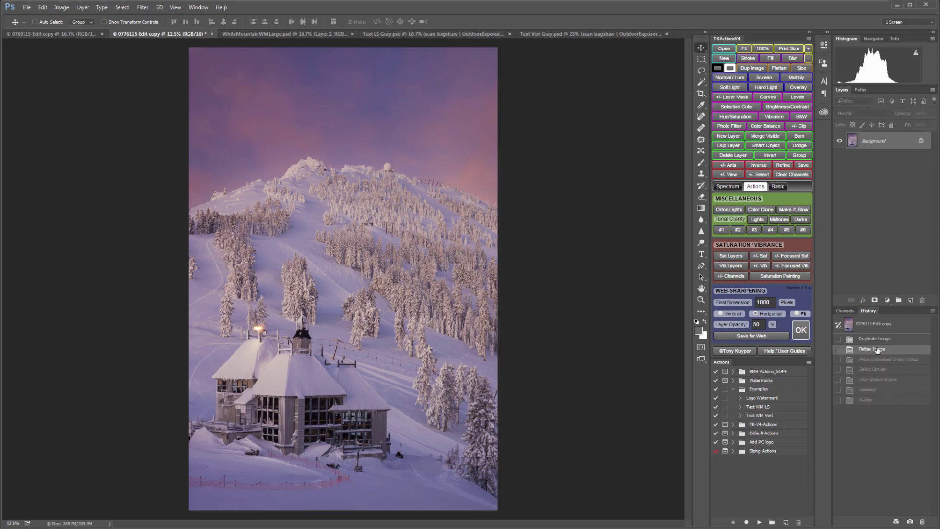
{"action": "left_click", "coordinate": [733, 304]}
{"action": "type", "text": "800"}
{"action": "left_click", "coordinate": [727, 313]}
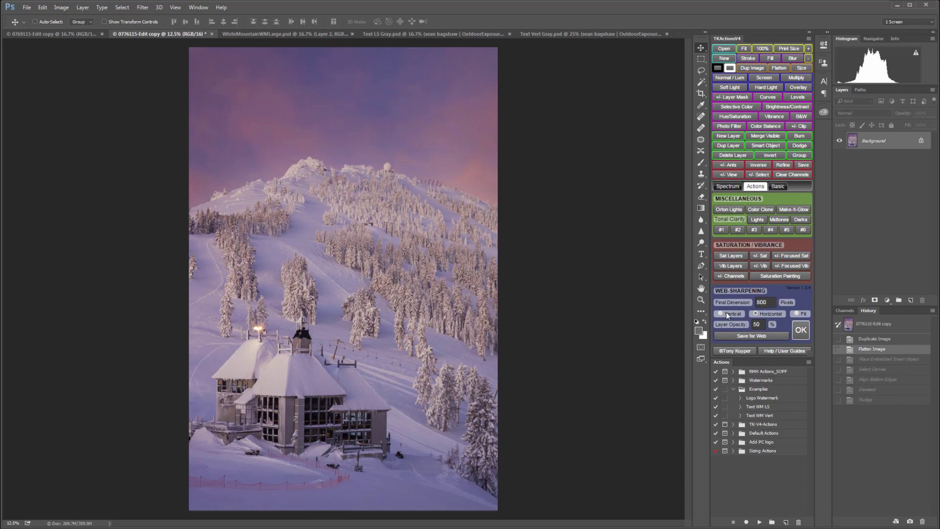
{"action": "left_click", "coordinate": [800, 329]}
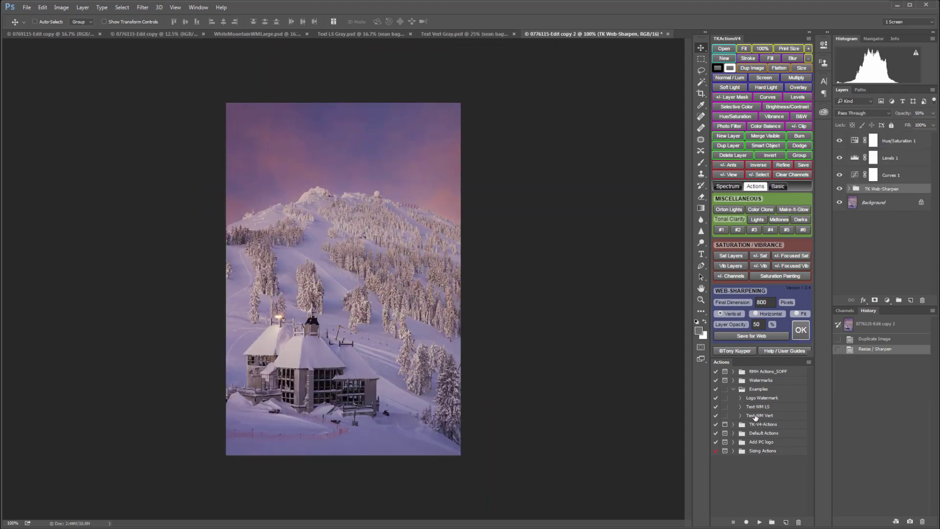
Play Text WM Vert on the copy, then close it without saving
{"action": "left_click", "coordinate": [764, 416]}
{"action": "left_click", "coordinate": [759, 523]}
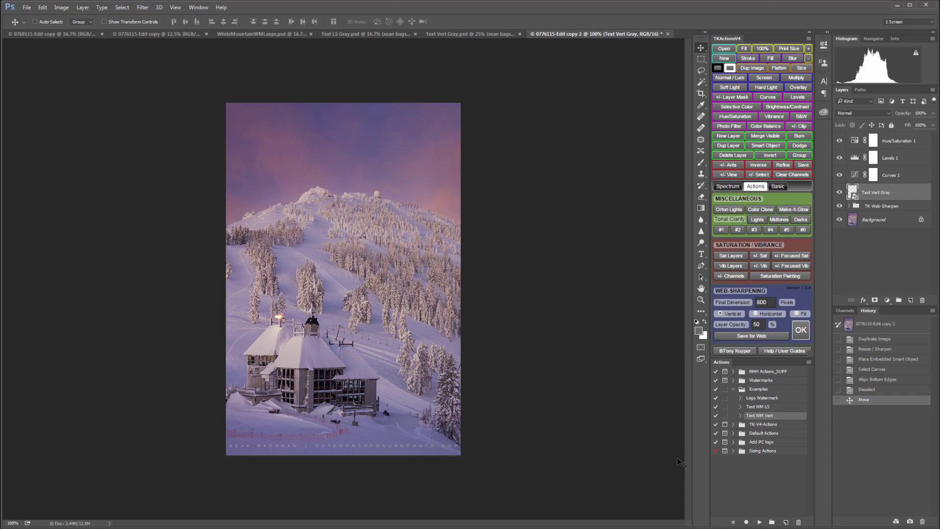
{"action": "left_click", "coordinate": [667, 34]}
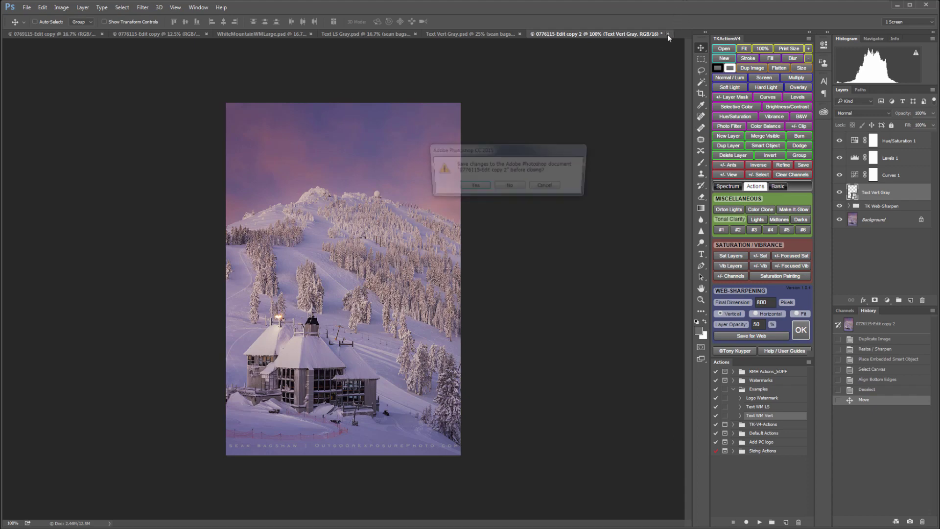
{"action": "left_click", "coordinate": [509, 187]}
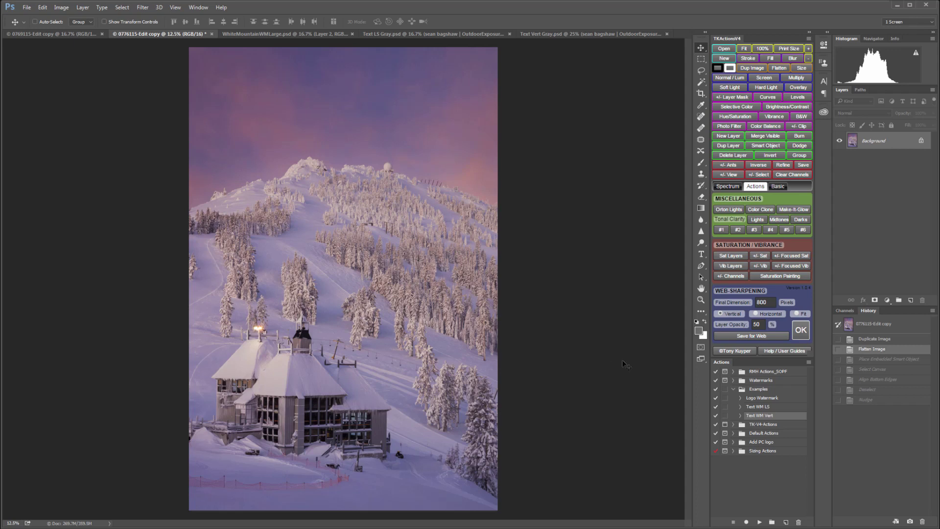
Create a new action named 'Text Watermark' and begin recording
{"action": "left_click", "coordinate": [784, 522]}
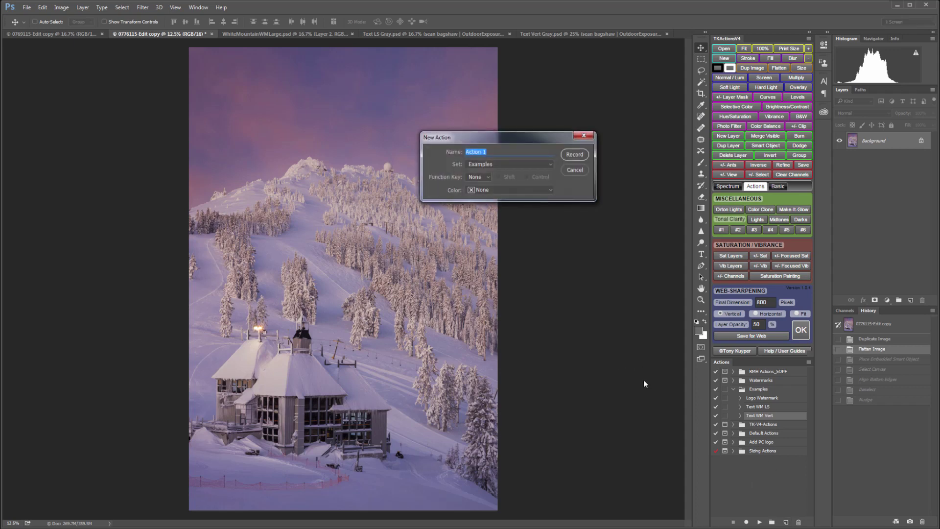
{"action": "type", "text": "Text Watermark"}
{"action": "left_click", "coordinate": [574, 154]}
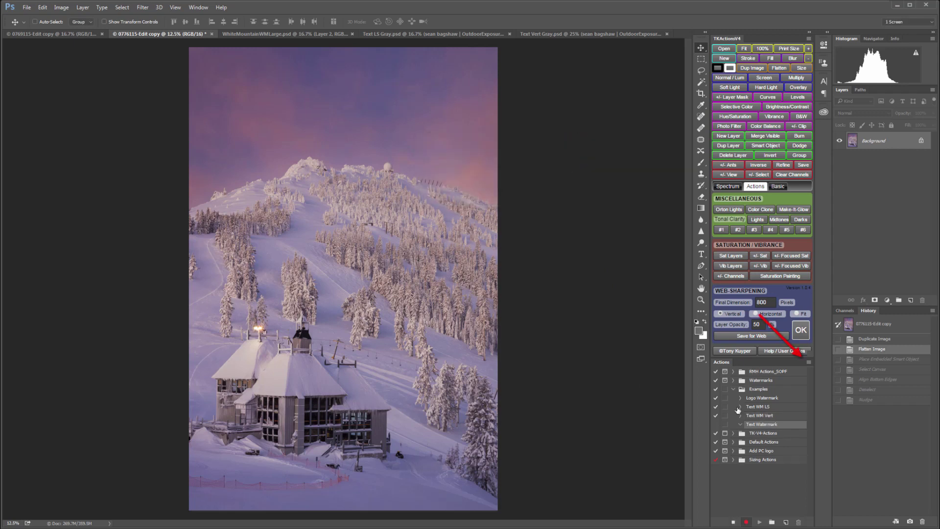
Insert a conditional: if landscape play Text WM LS, otherwise Text WM Vert
{"action": "left_click", "coordinate": [808, 362]}
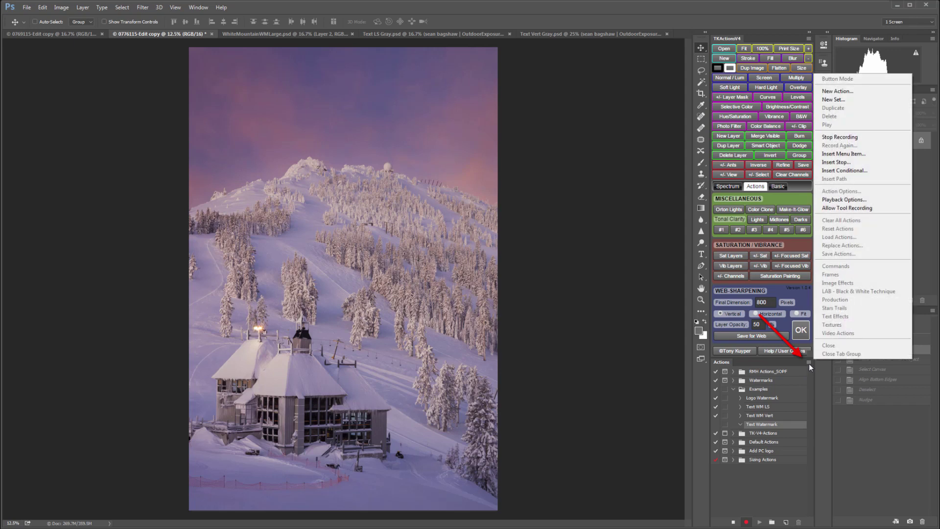
{"action": "left_click", "coordinate": [853, 173]}
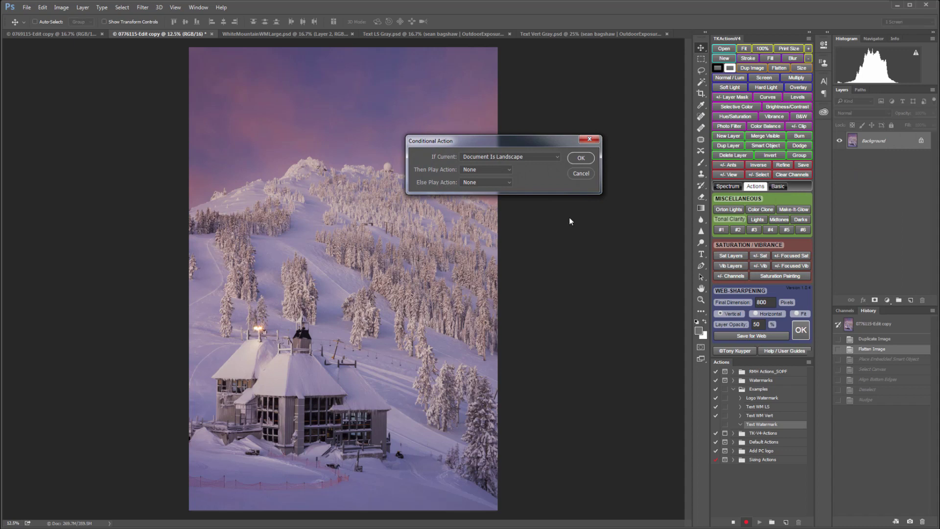
{"action": "left_click", "coordinate": [485, 172]}
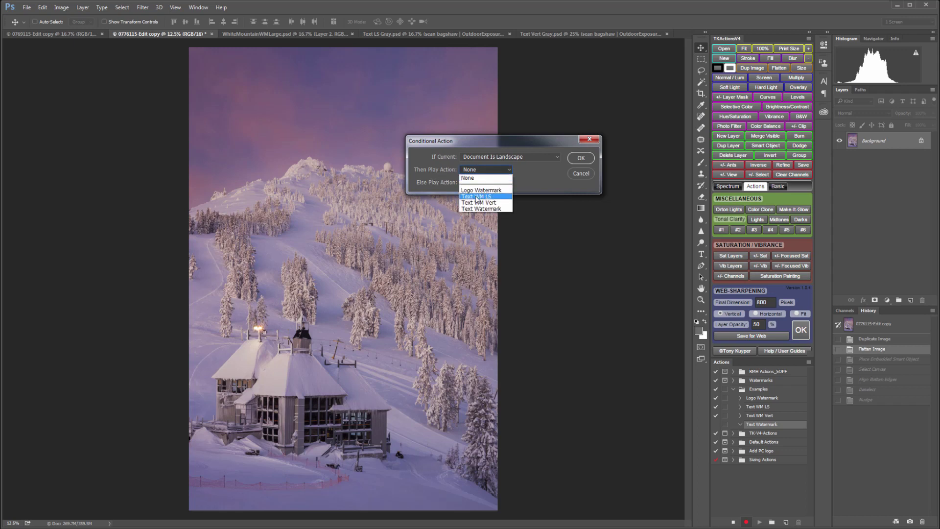
{"action": "left_click", "coordinate": [485, 196]}
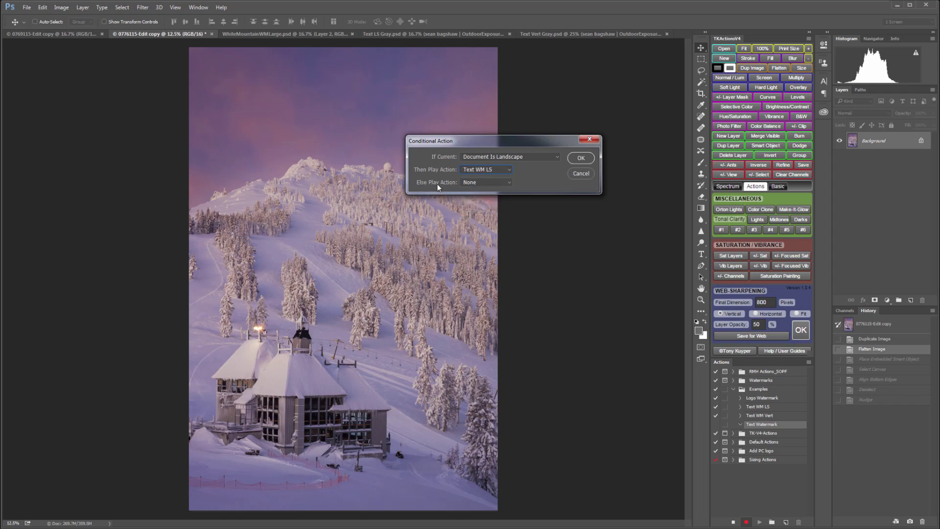
{"action": "left_click", "coordinate": [477, 182]}
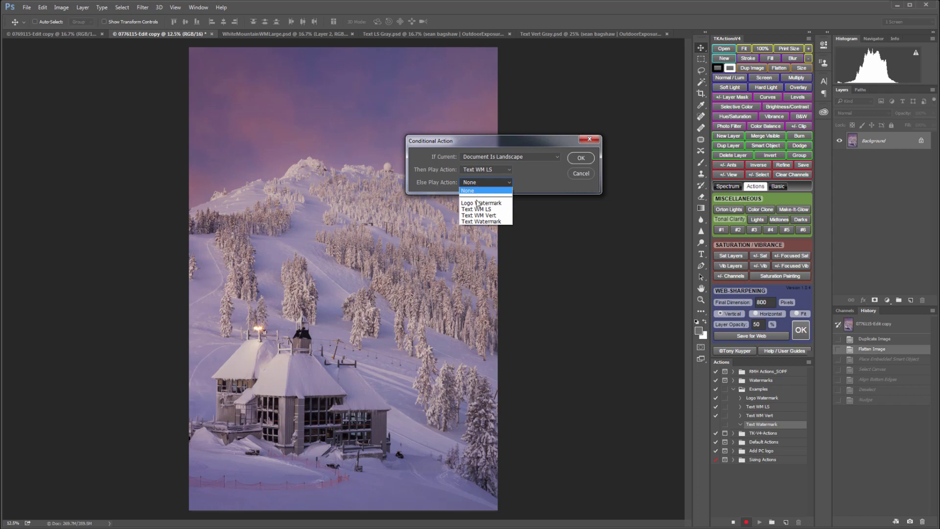
{"action": "left_click", "coordinate": [479, 217]}
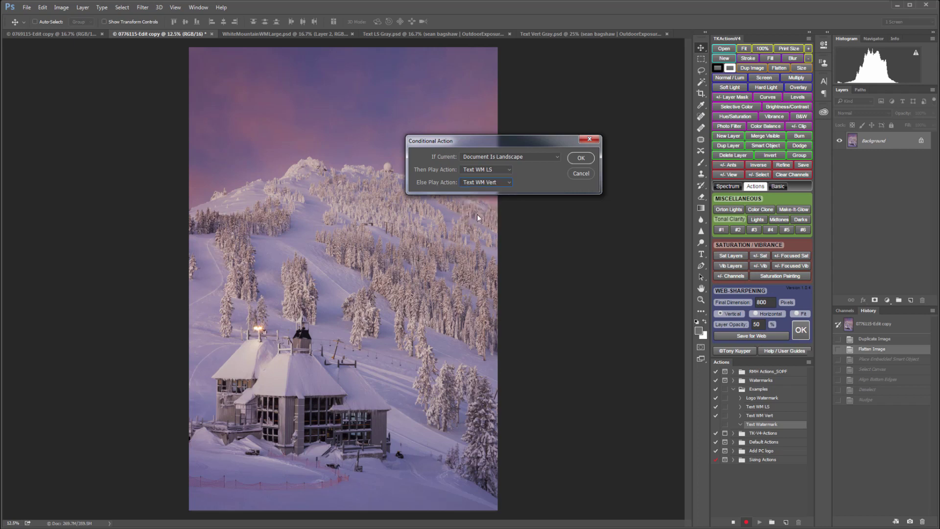
{"action": "left_click", "coordinate": [587, 159]}
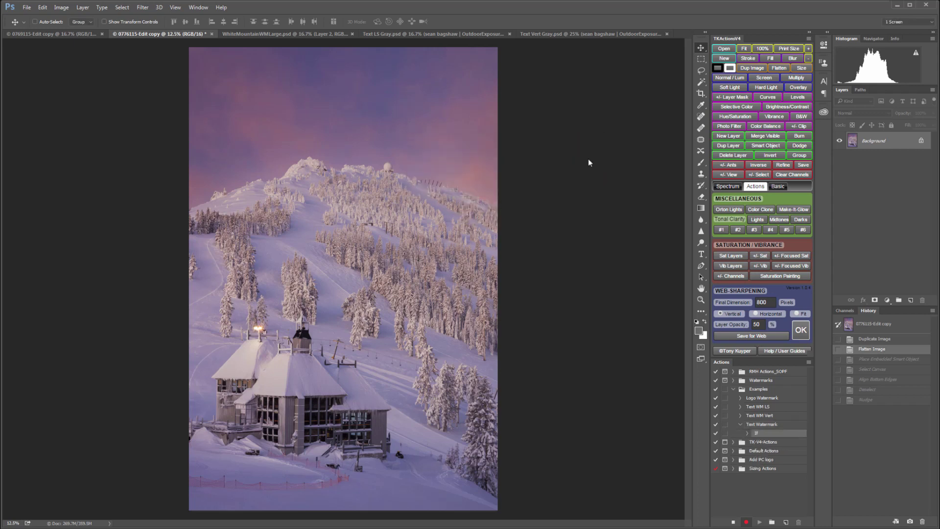
Stop recording, move Text Watermark beneath Logo Watermark, and play it on the portrait
{"action": "left_click", "coordinate": [733, 521]}
{"action": "left_click", "coordinate": [741, 425]}
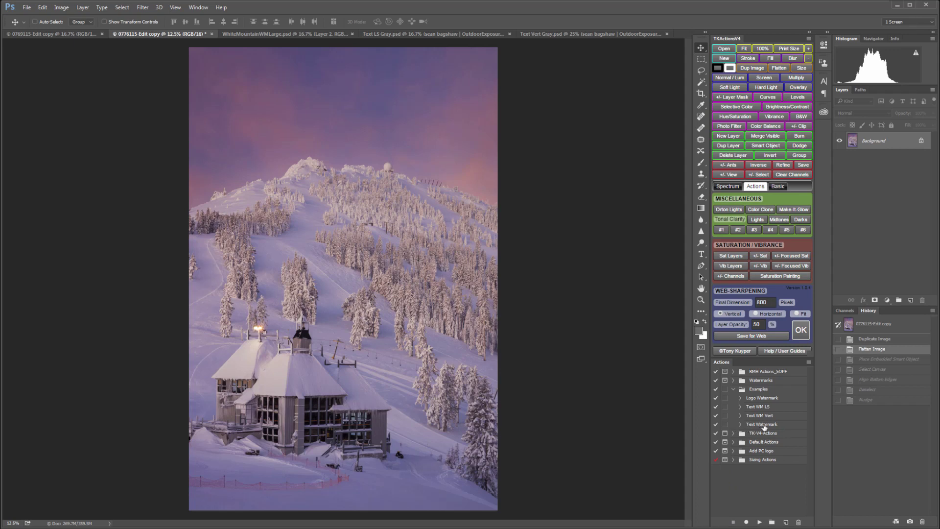
{"action": "left_click_drag", "start_coordinate": [763, 424], "coordinate": [766, 403]}
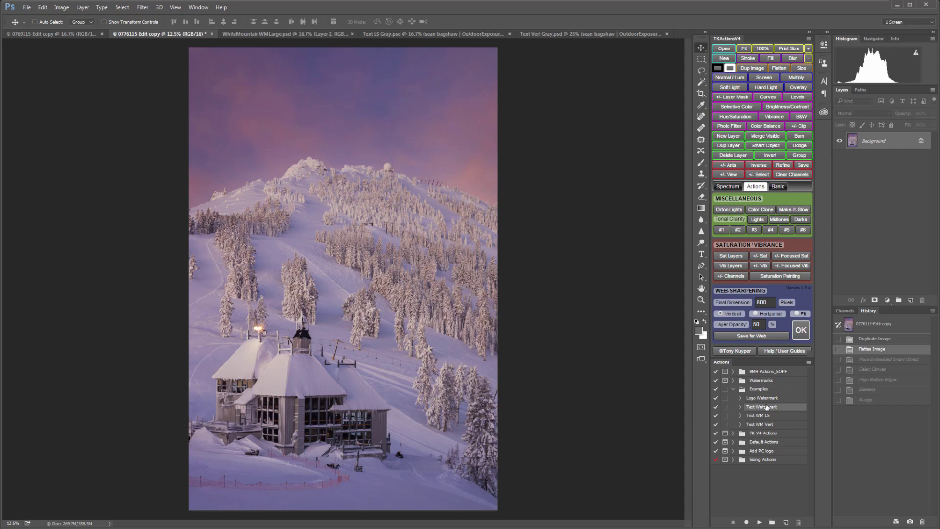
{"action": "left_click", "coordinate": [759, 522]}
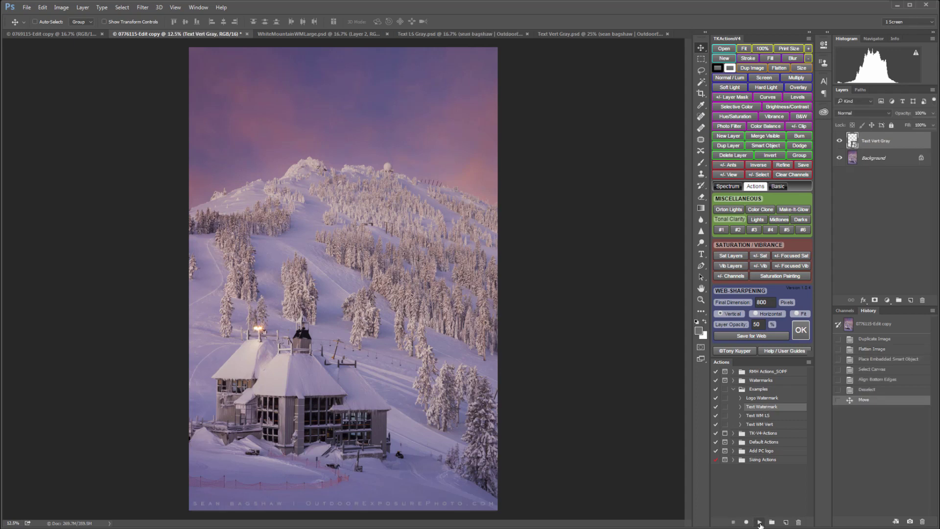
Revert the portrait, web-sharpen a copy, watermark it with Text Watermark, then view the chairlift photo
{"action": "left_click", "coordinate": [871, 349]}
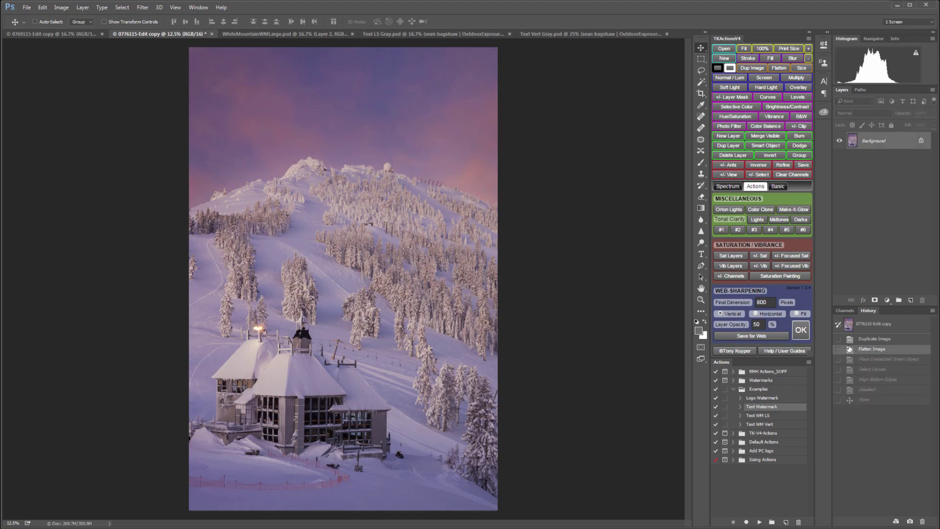
{"action": "left_click", "coordinate": [800, 330]}
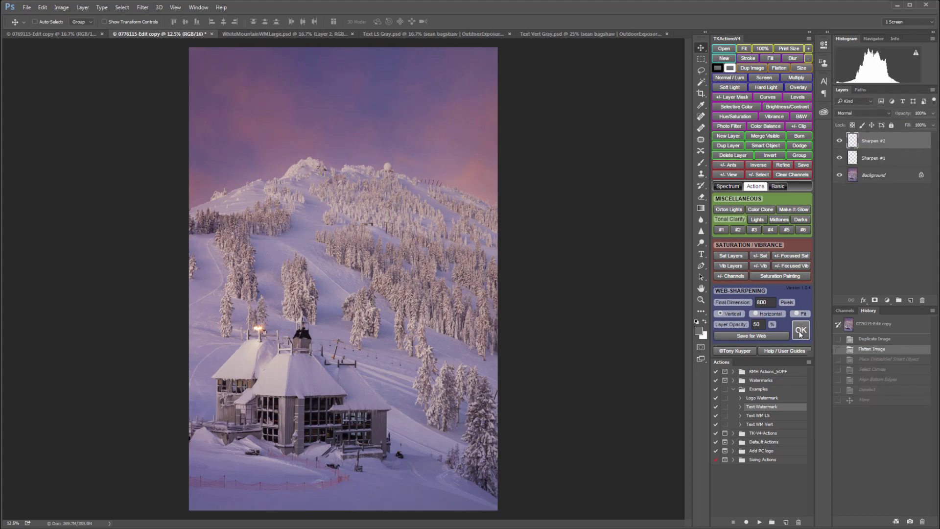
{"action": "left_click", "coordinate": [759, 522]}
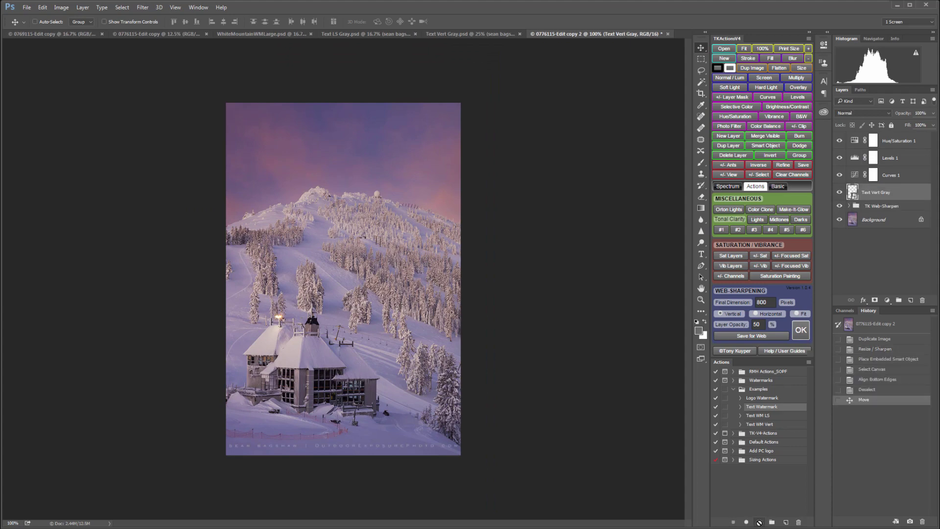
{"action": "left_click", "coordinate": [61, 35]}
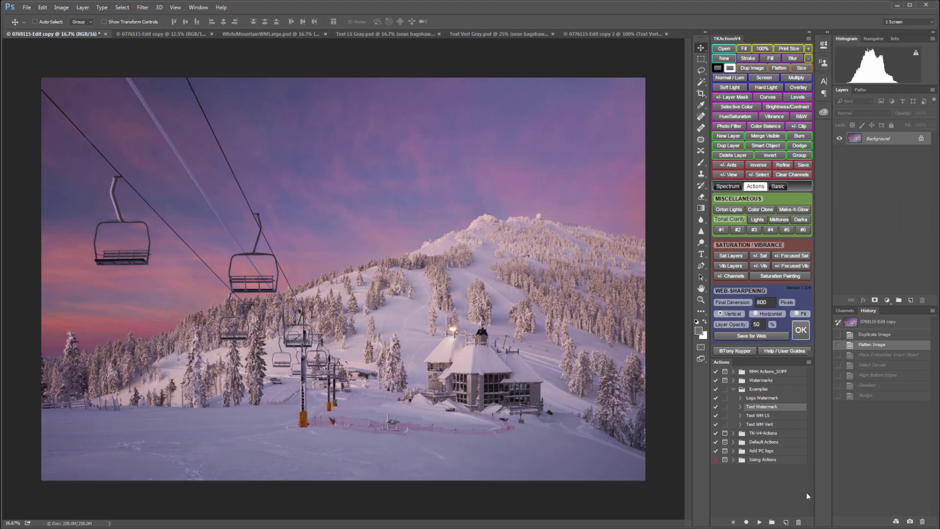
Play Text Watermark on the chairlift photo, then revert and make a 1000 px horizontal web copy
{"action": "left_click", "coordinate": [759, 522]}
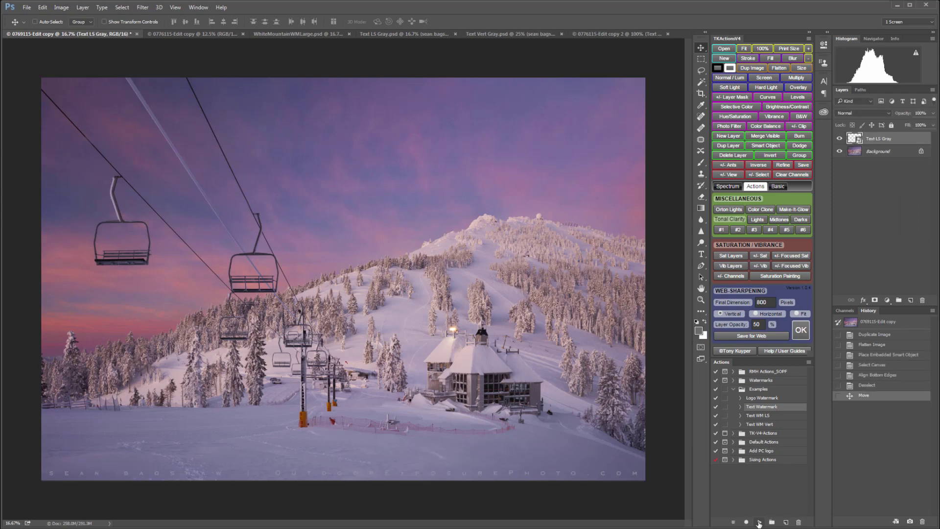
{"action": "left_click", "coordinate": [877, 345]}
{"action": "left_click", "coordinate": [730, 302]}
{"action": "type", "text": "1"}
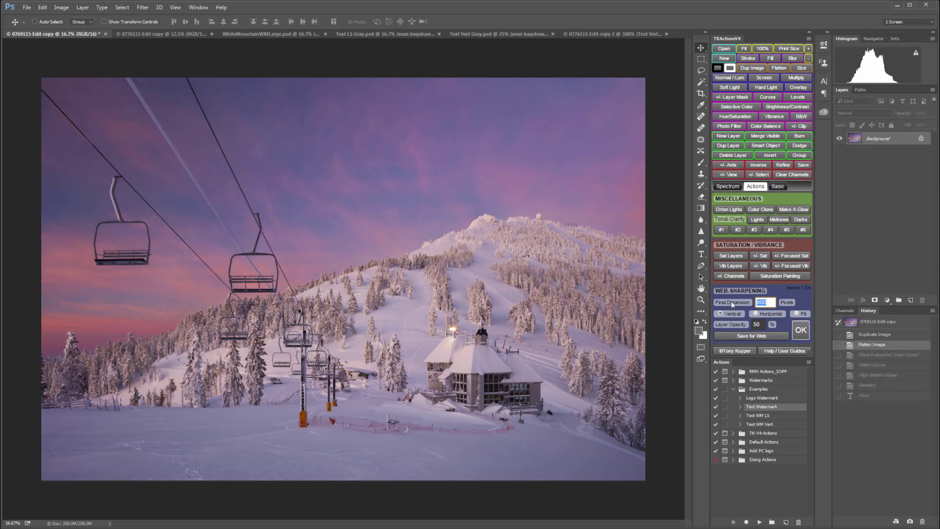
{"action": "type", "text": "000"}
{"action": "left_click", "coordinate": [757, 314]}
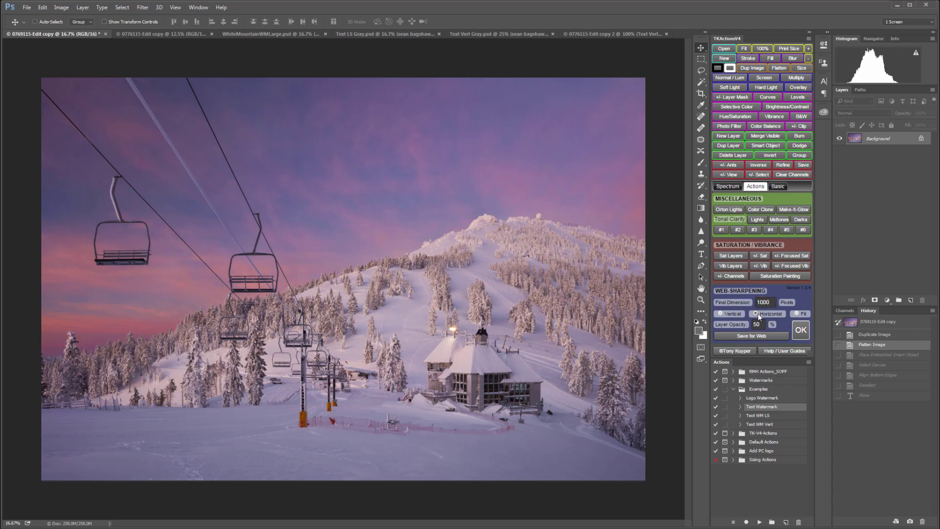
{"action": "left_click", "coordinate": [801, 331]}
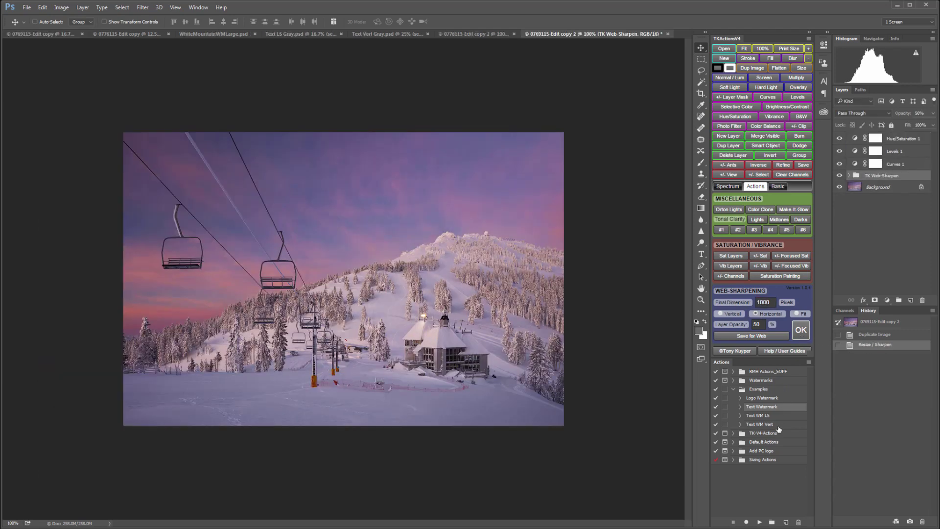
Play Text Watermark and then Logo Watermark on the sharpened copy
{"action": "left_click", "coordinate": [757, 522]}
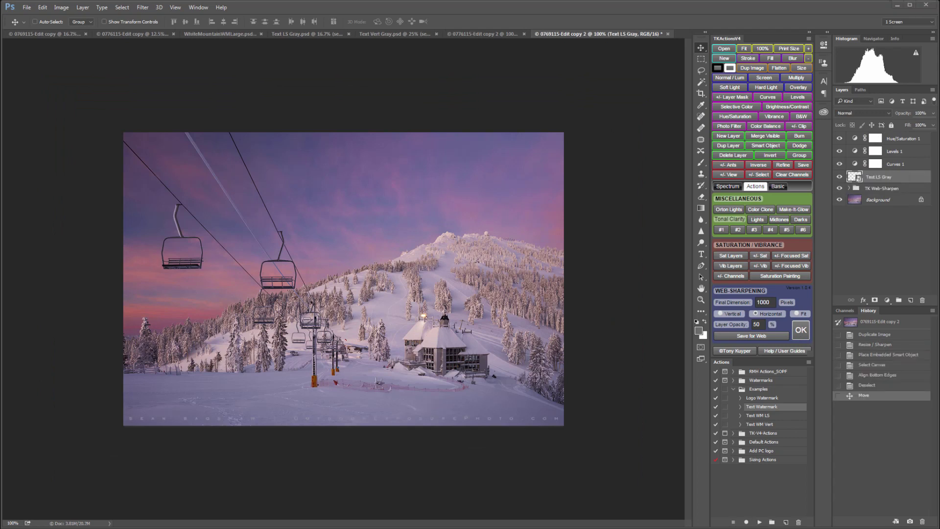
{"action": "left_click", "coordinate": [772, 398]}
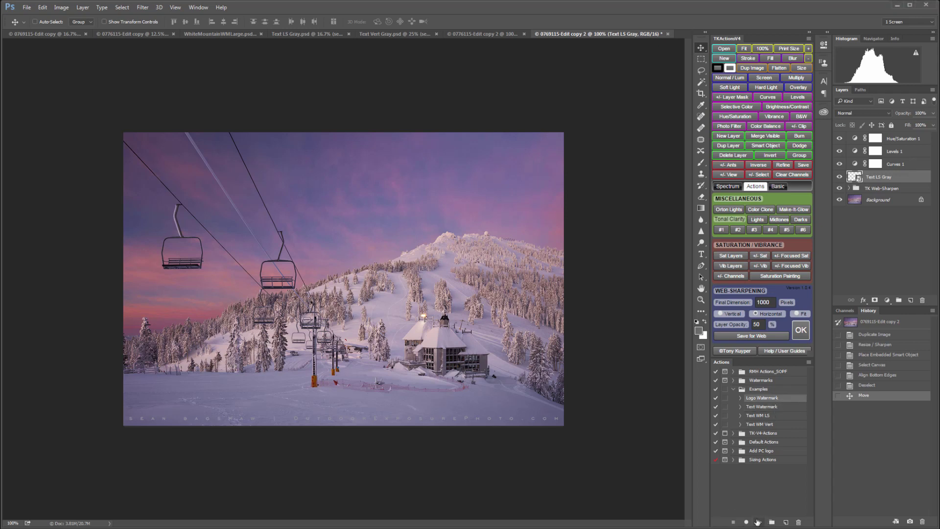
{"action": "left_click", "coordinate": [758, 521]}
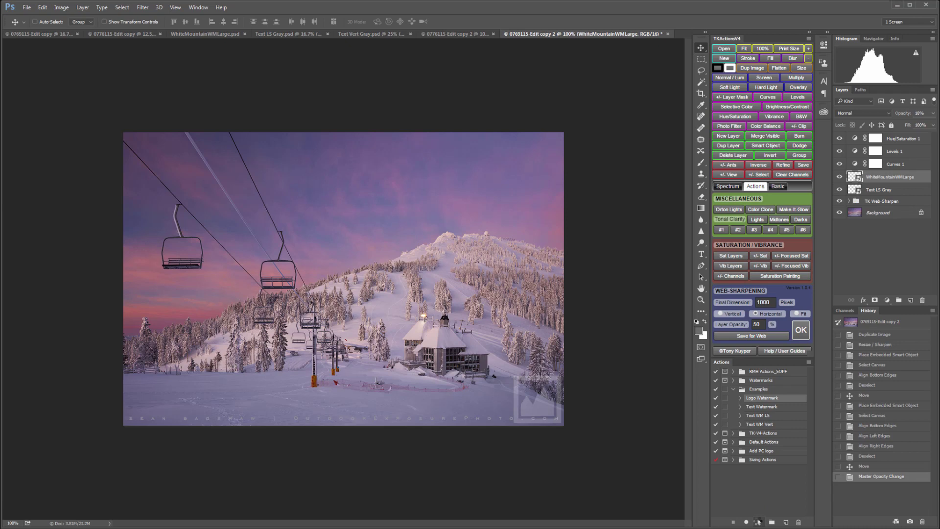